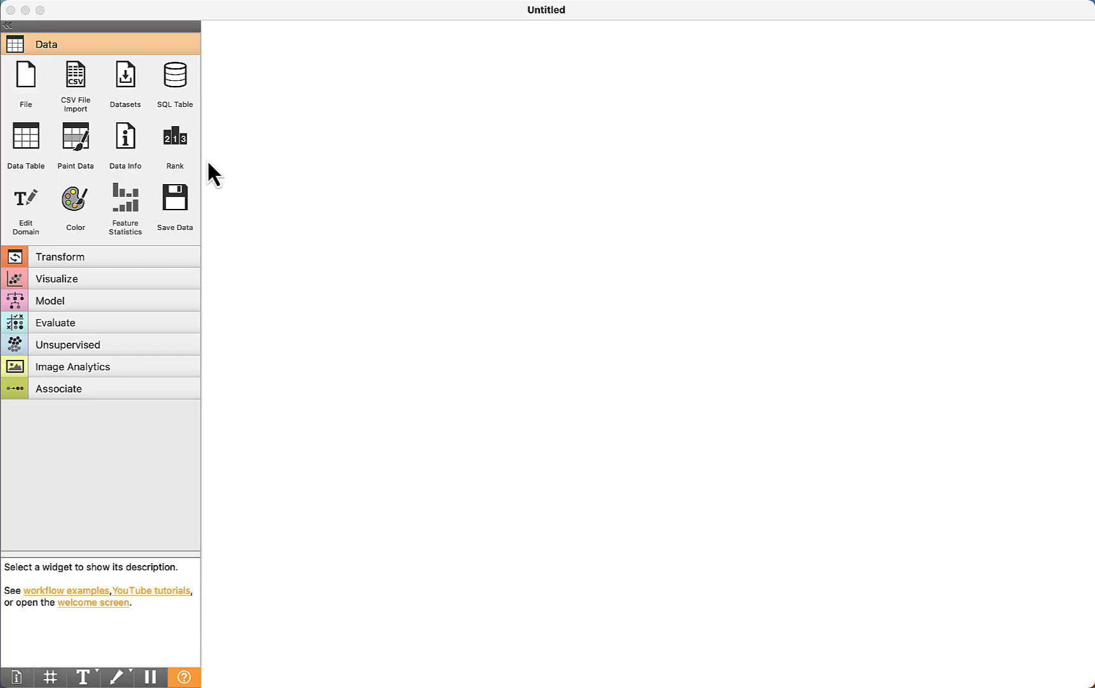
Add a Datasets widget and load the 150-instance Iris dataset into it.
click(126, 86)
drag(313, 141, 315, 223)
double_click(312, 221)
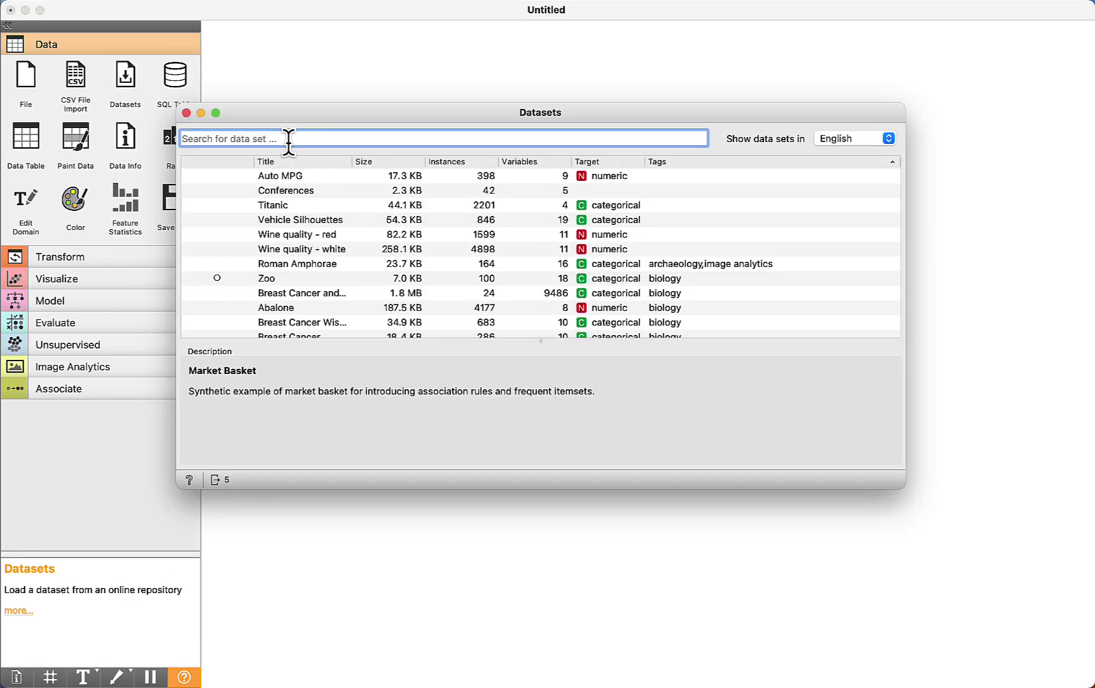
text(ir)
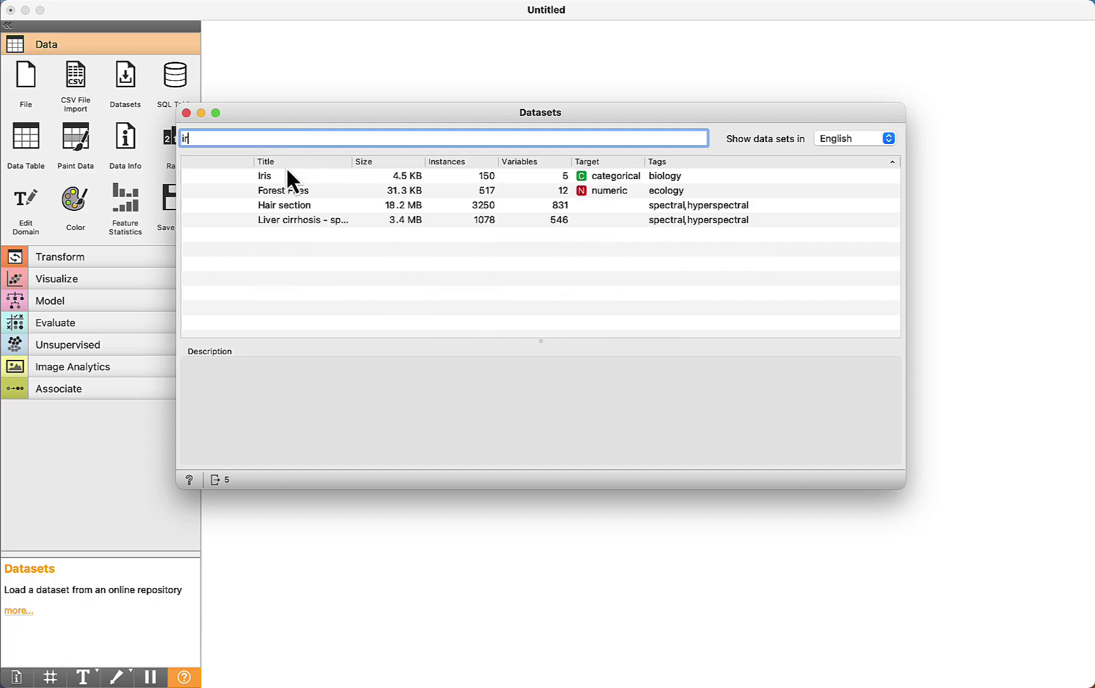
click(270, 178)
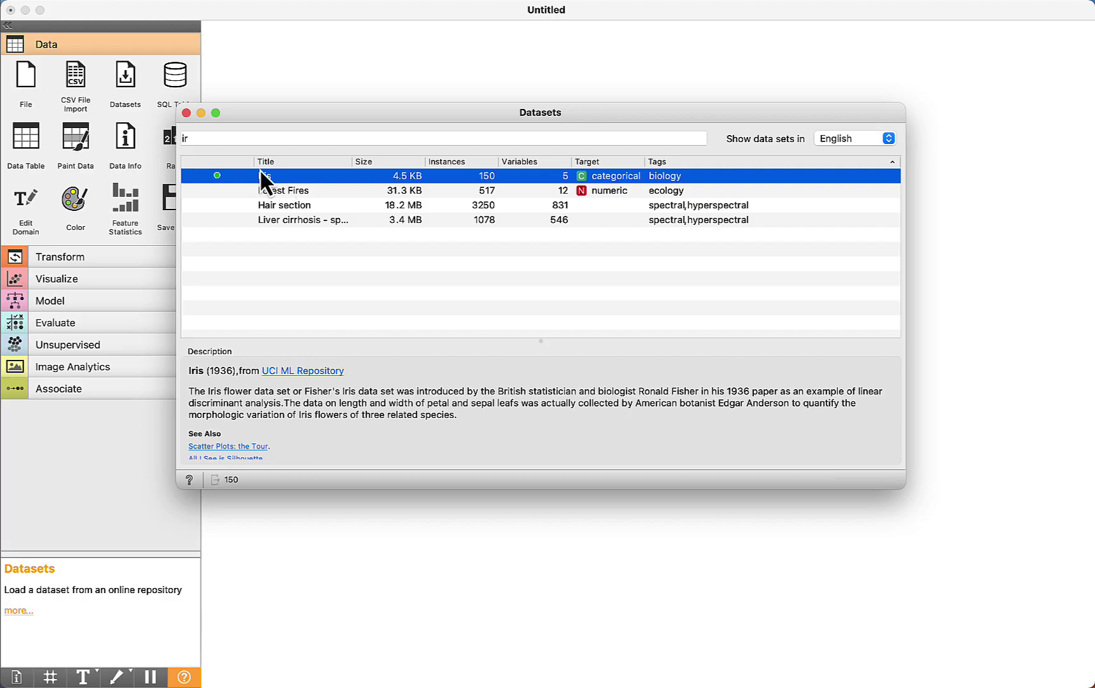
click(186, 114)
Link a Data Info widget to Datasets and view iris: 150 rows, 5 columns, 3 classes.
drag(334, 216, 364, 154)
text(dat)
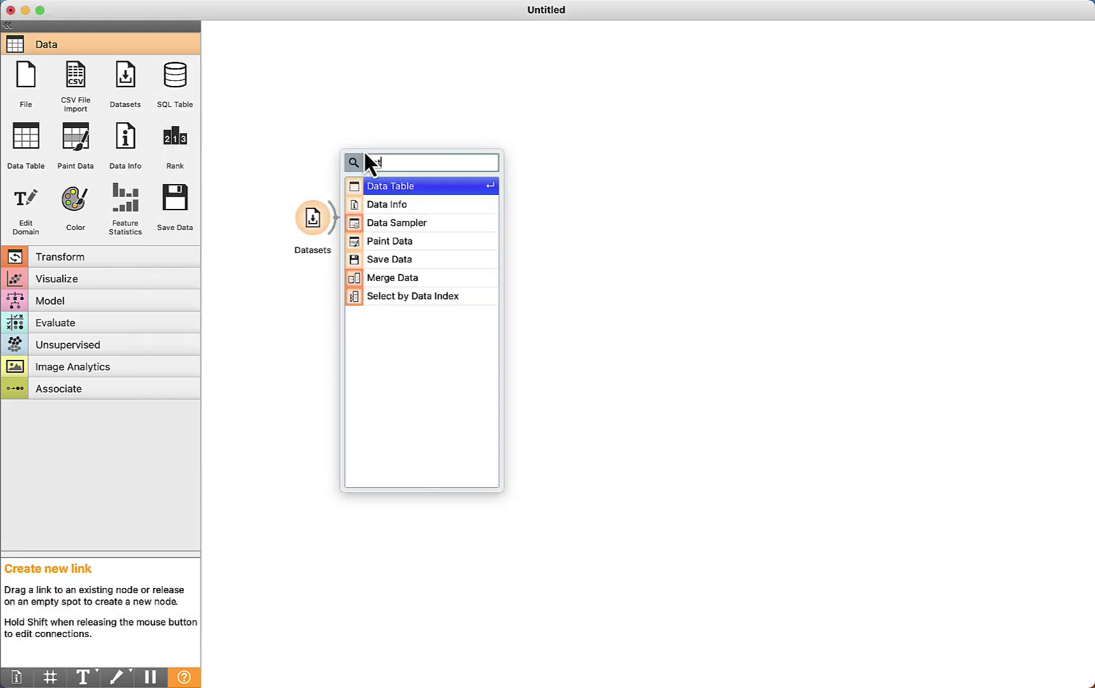
click(384, 204)
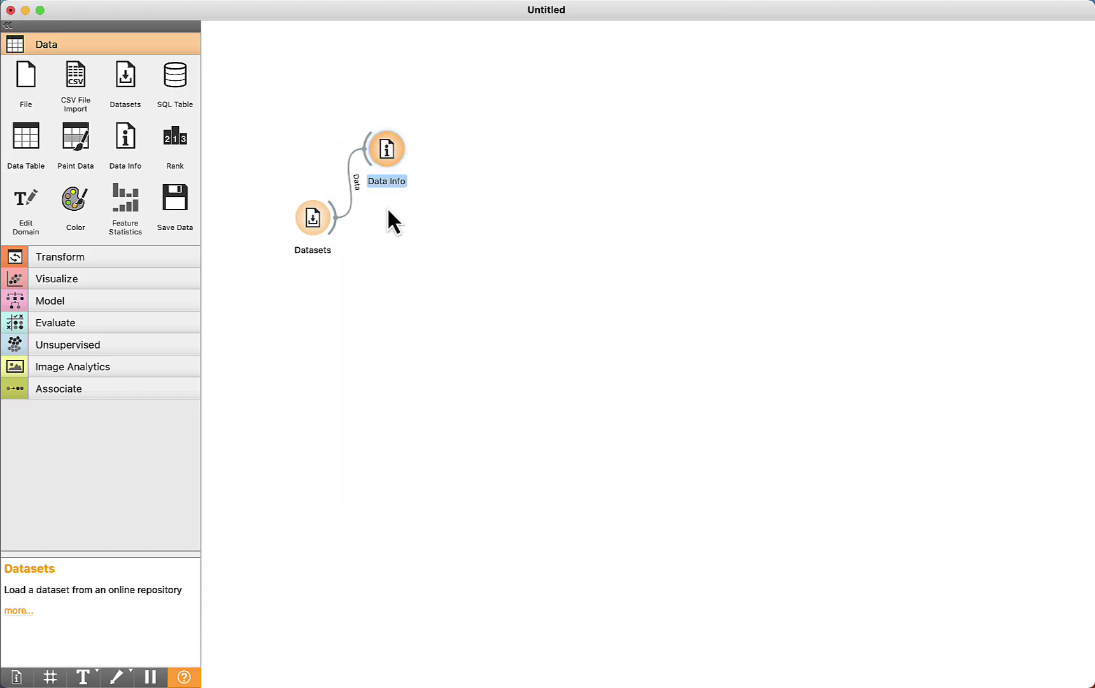
double_click(390, 149)
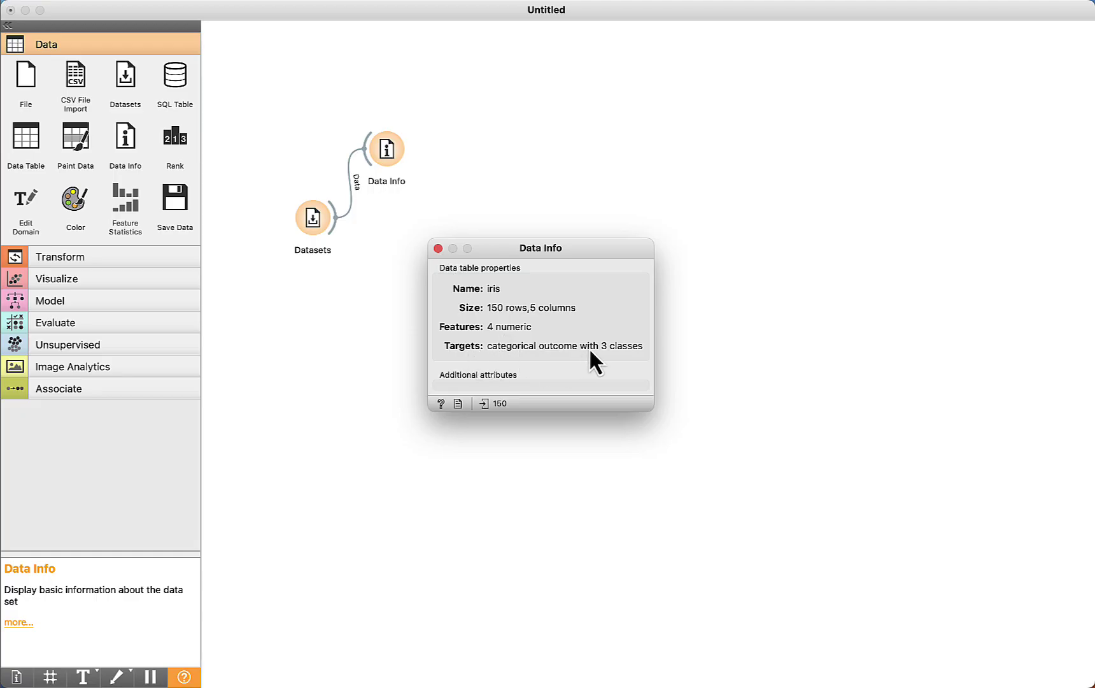
Close Data Info, link a Data Table to Datasets, and scroll through the iris rows.
click(438, 249)
drag(338, 232, 385, 228)
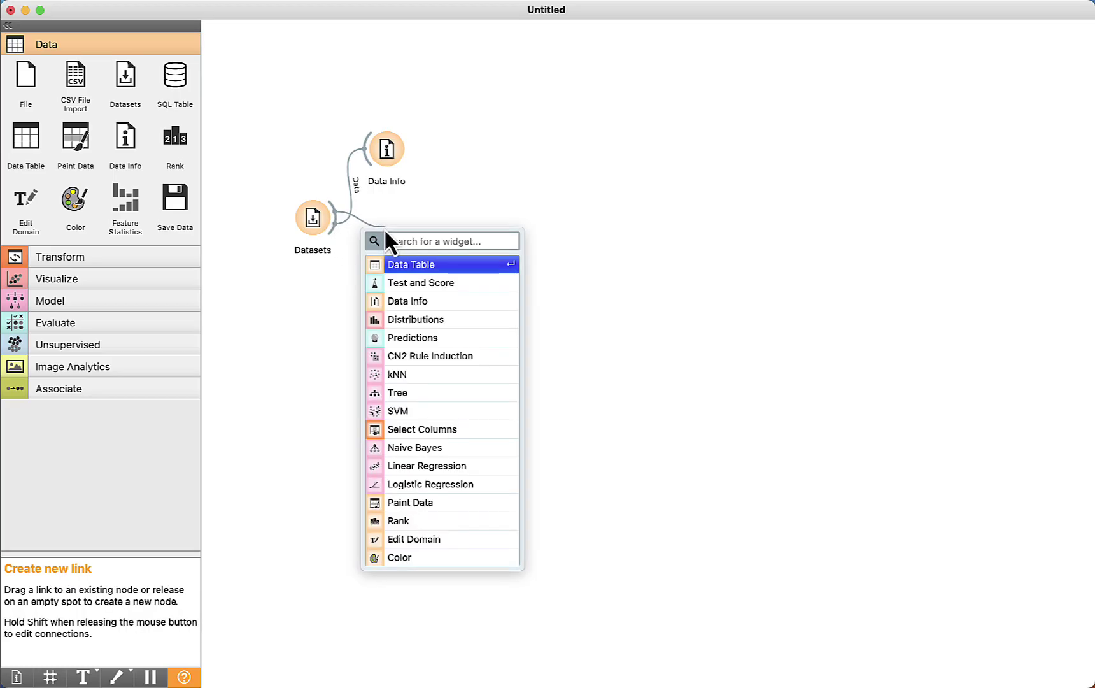
click(406, 268)
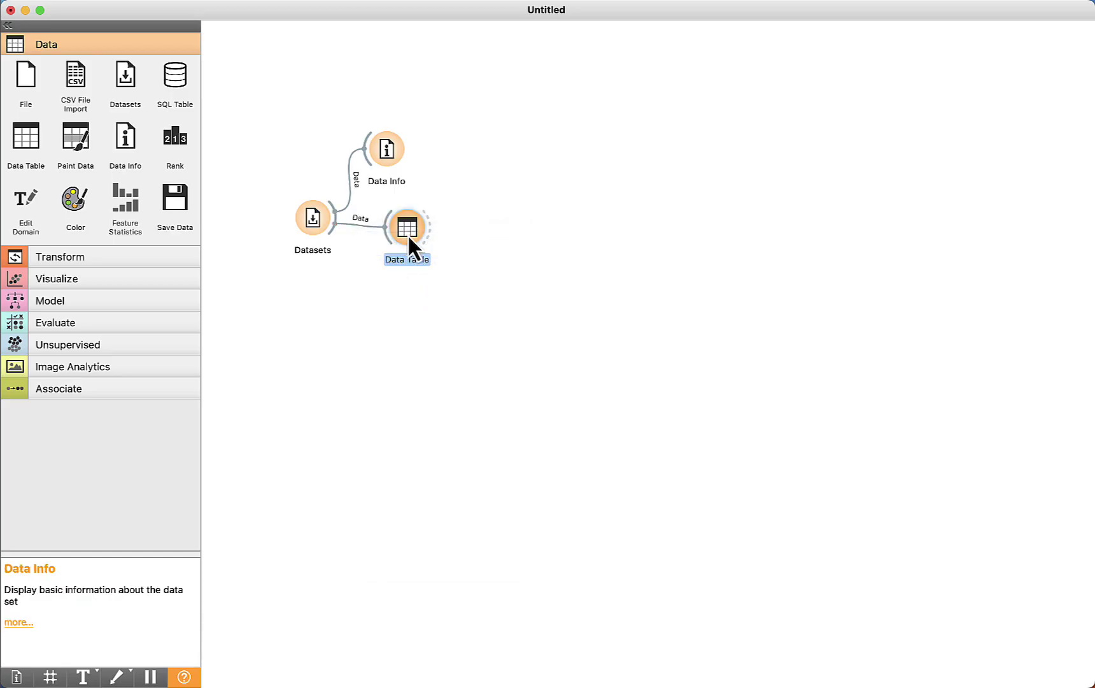
mouse_move(406, 231)
mouse_down()
mouse_move(412, 249)
mouse_move(419, 240)
mouse_up()
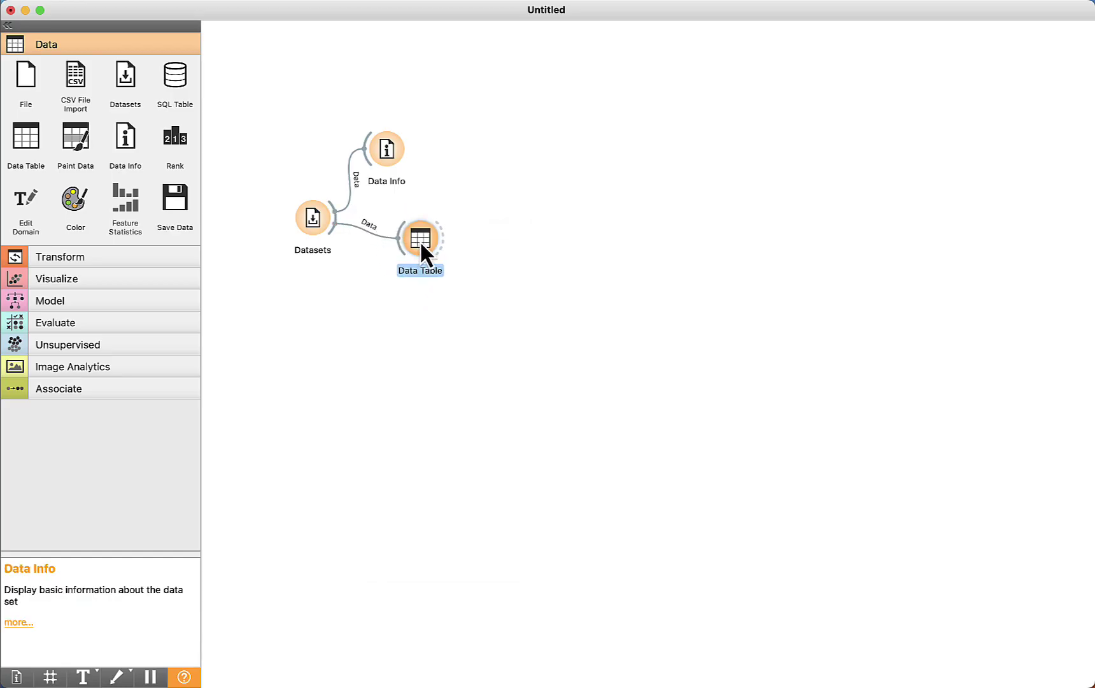
double_click(419, 241)
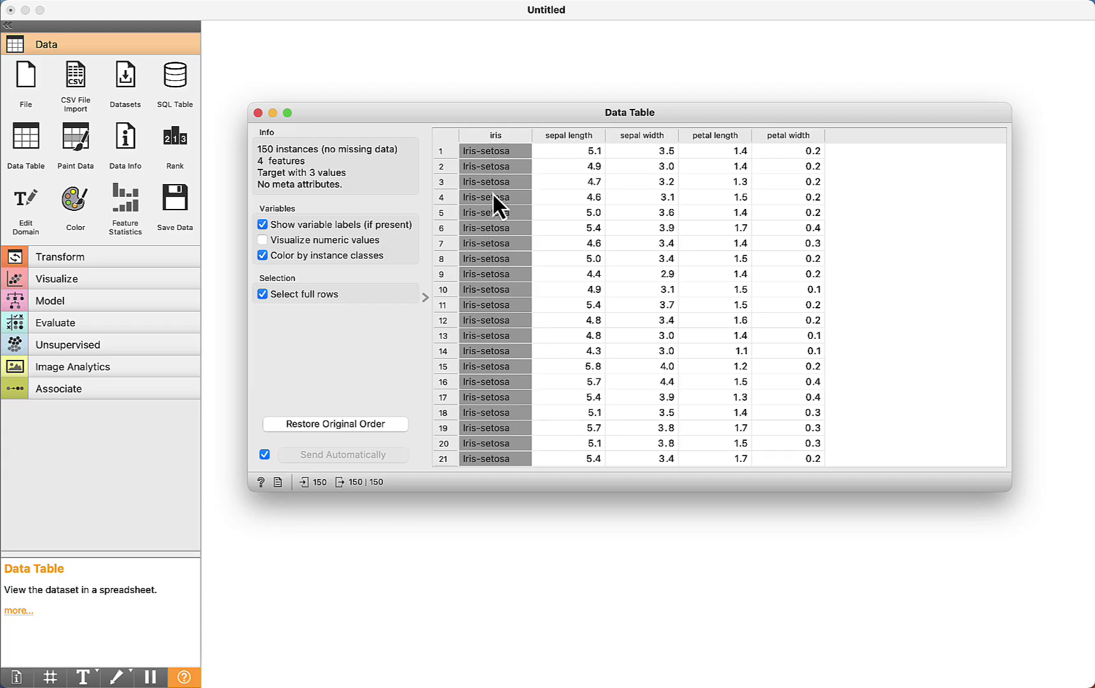
scroll(468, 295, down, 20)
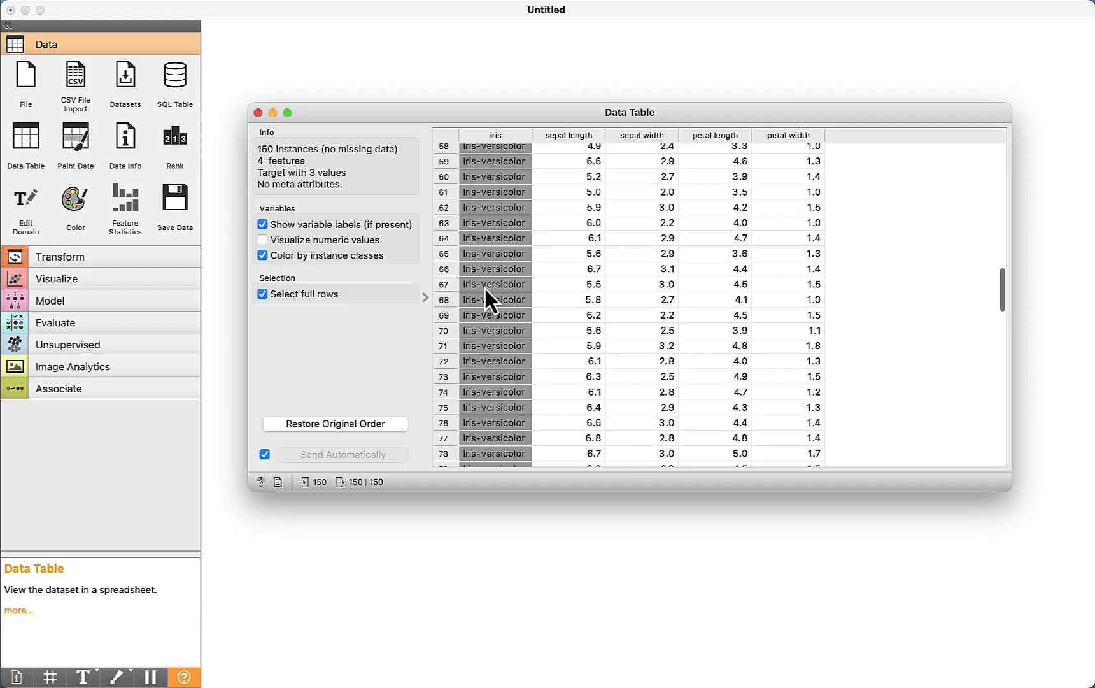
scroll(487, 305, down, 15)
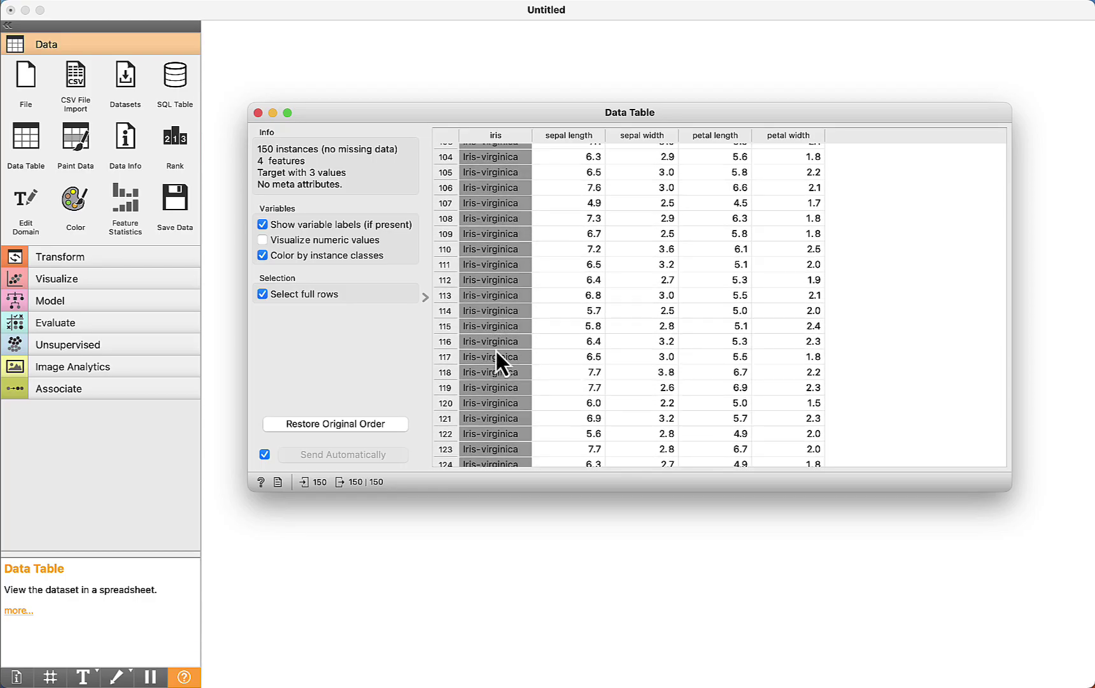
scroll(492, 224, up, 20)
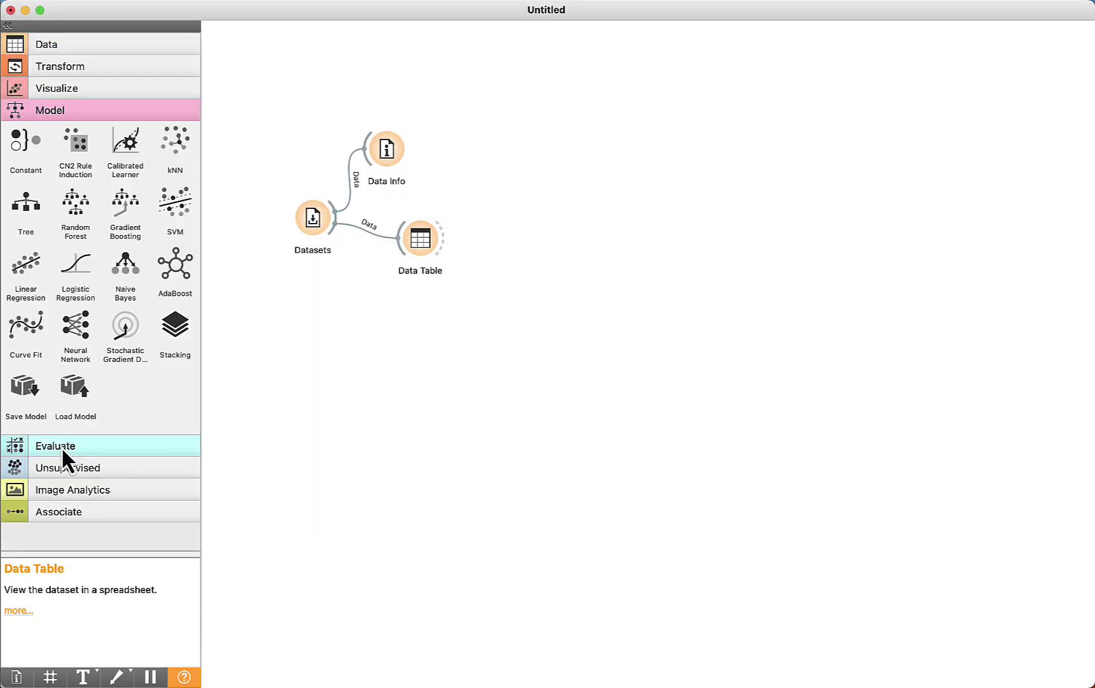
Add k-Means fed by Data Table's full Data output, not Selected Data, then reopen the table.
click(61, 472)
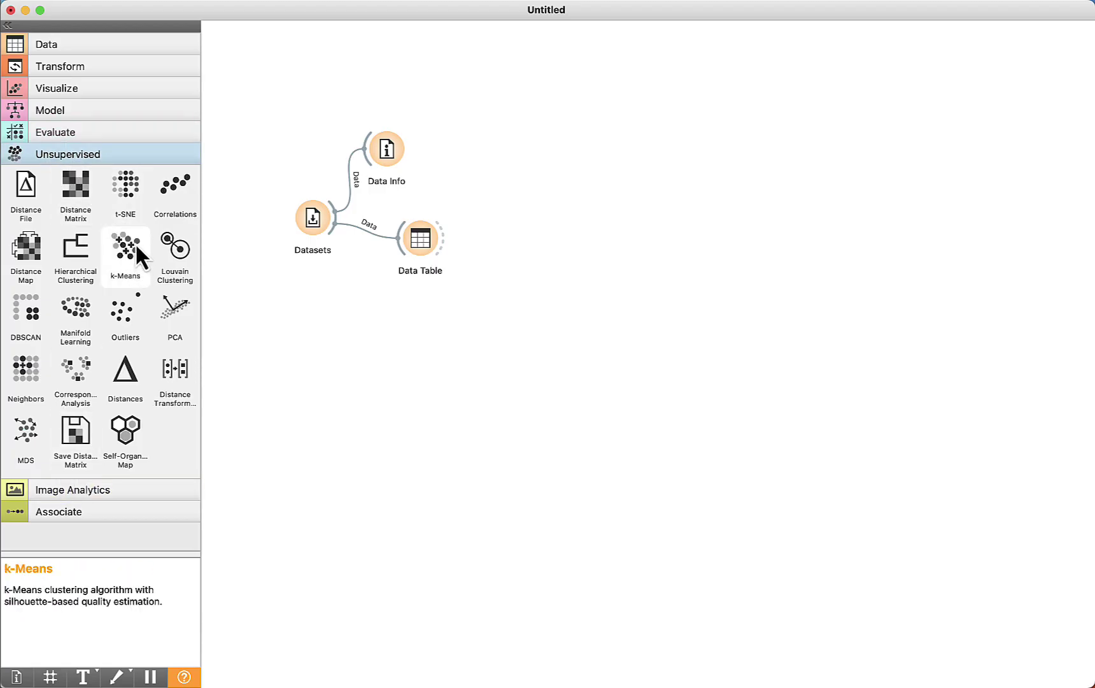
click(114, 251)
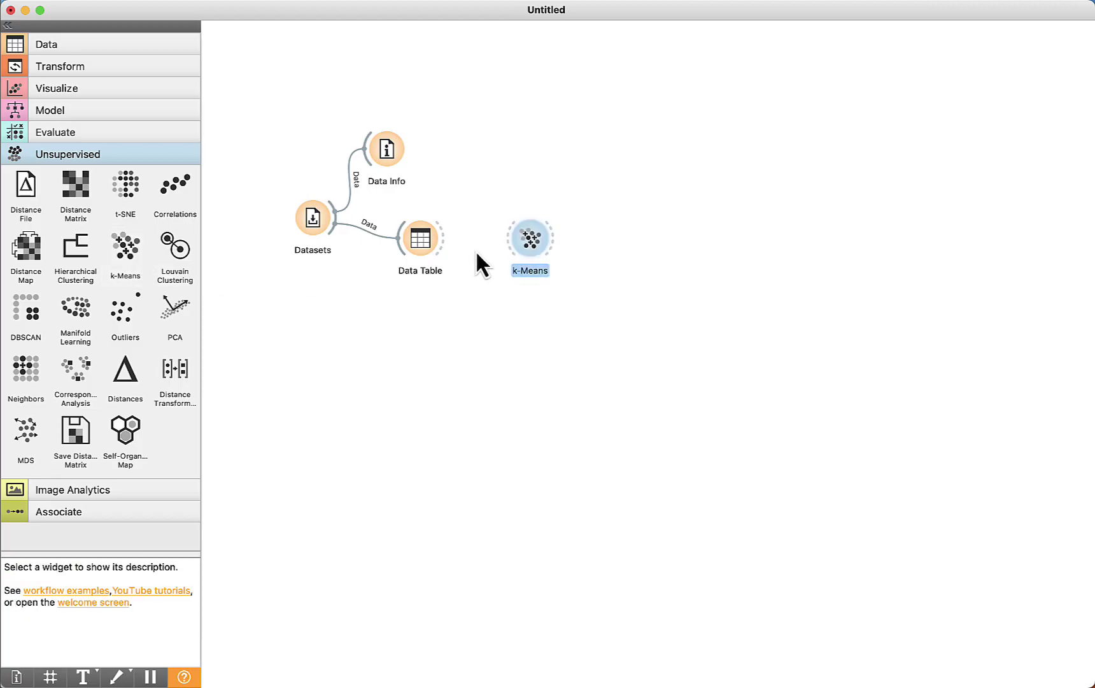
drag(445, 242, 543, 238)
double_click(483, 239)
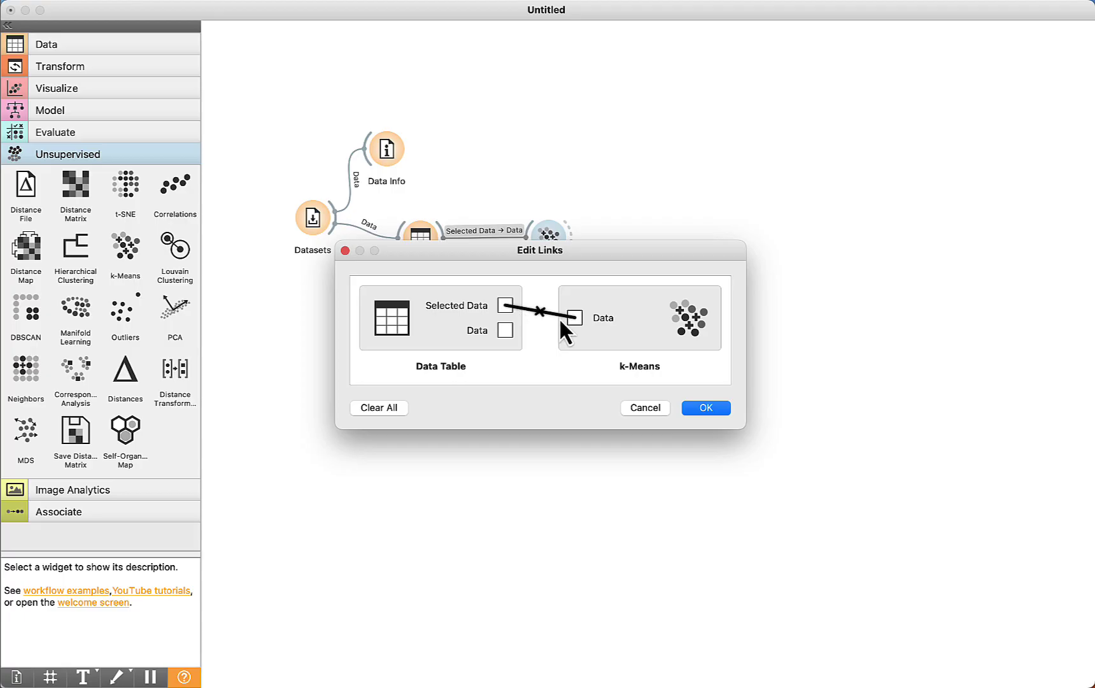
drag(551, 324, 572, 320)
click(697, 407)
double_click(420, 240)
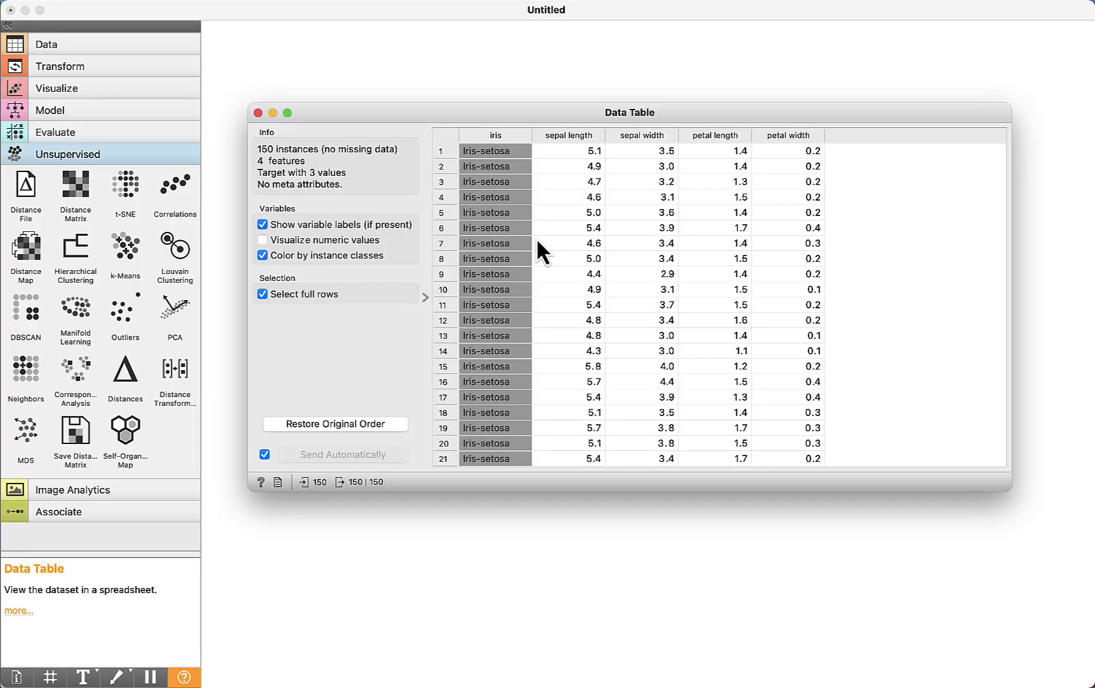
Select row 5 of the iris table, then close the Data Table window.
click(566, 214)
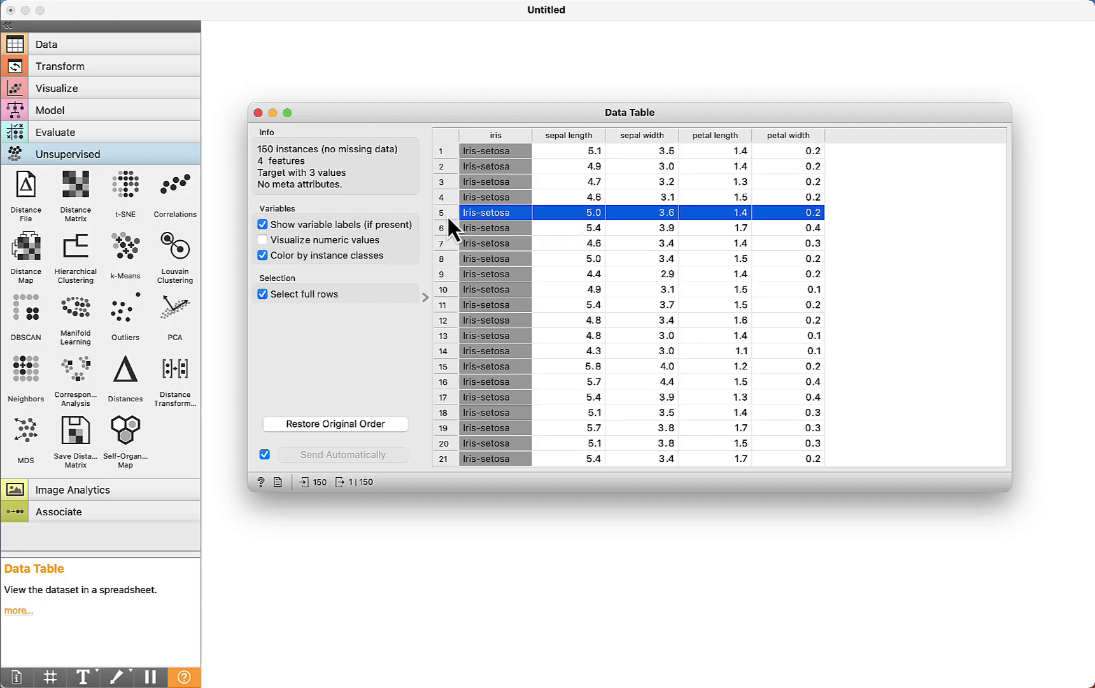
click(258, 113)
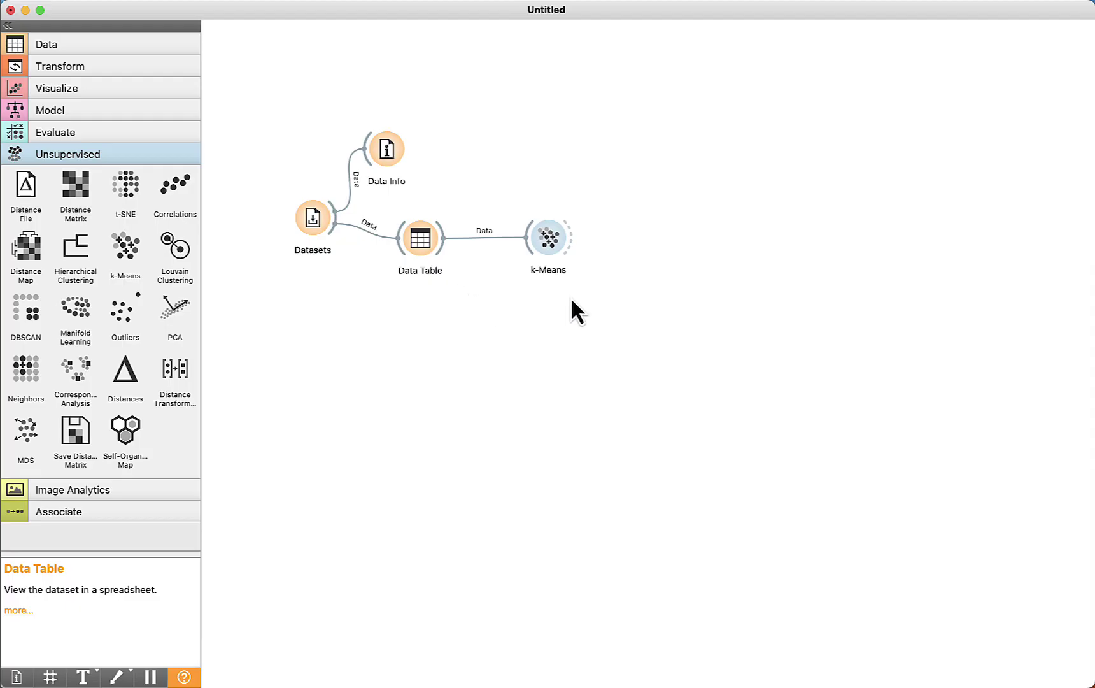
Check k-Means' 3-cluster settings, then link a Scatter Plot to k-Means and open it.
double_click(546, 236)
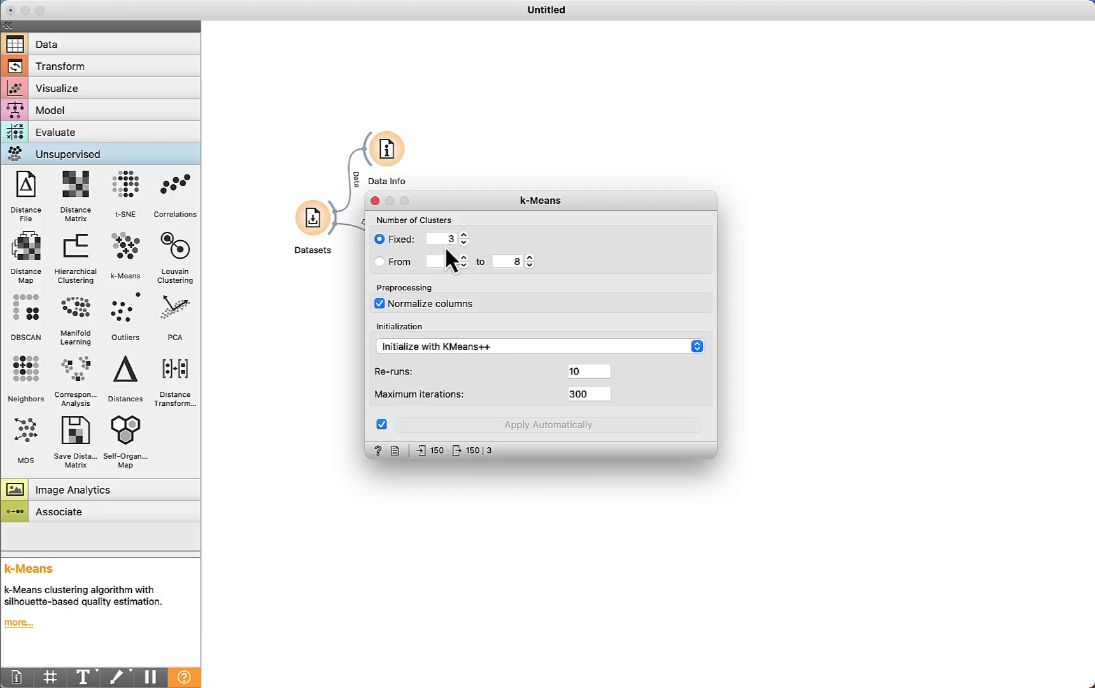
click(375, 201)
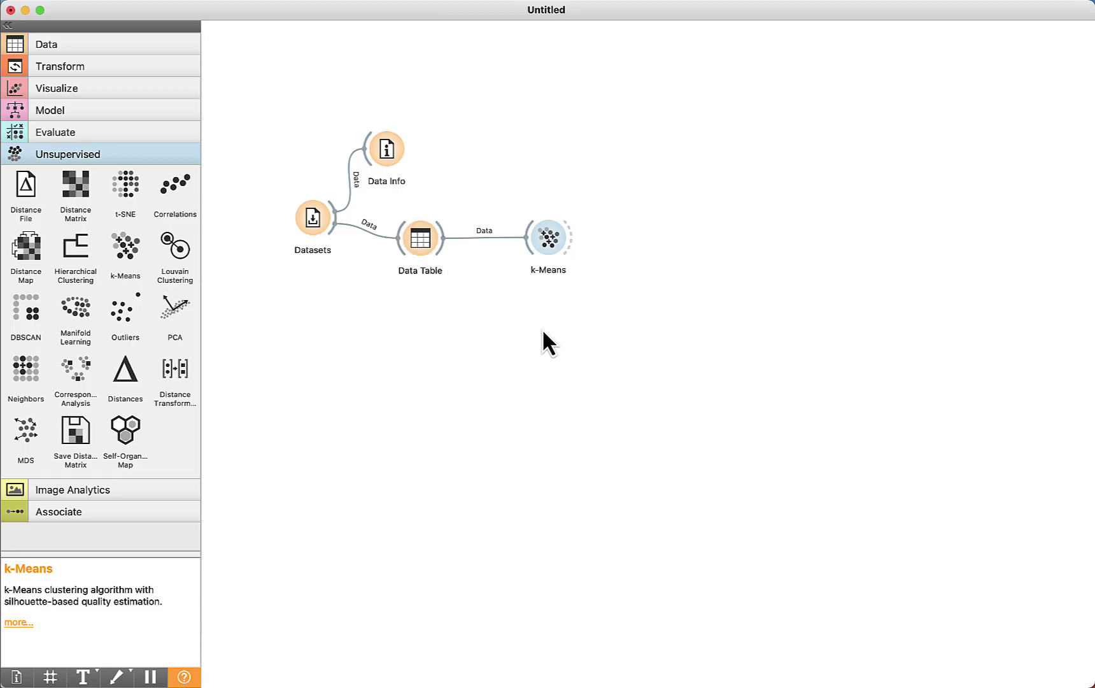
drag(575, 237, 585, 231)
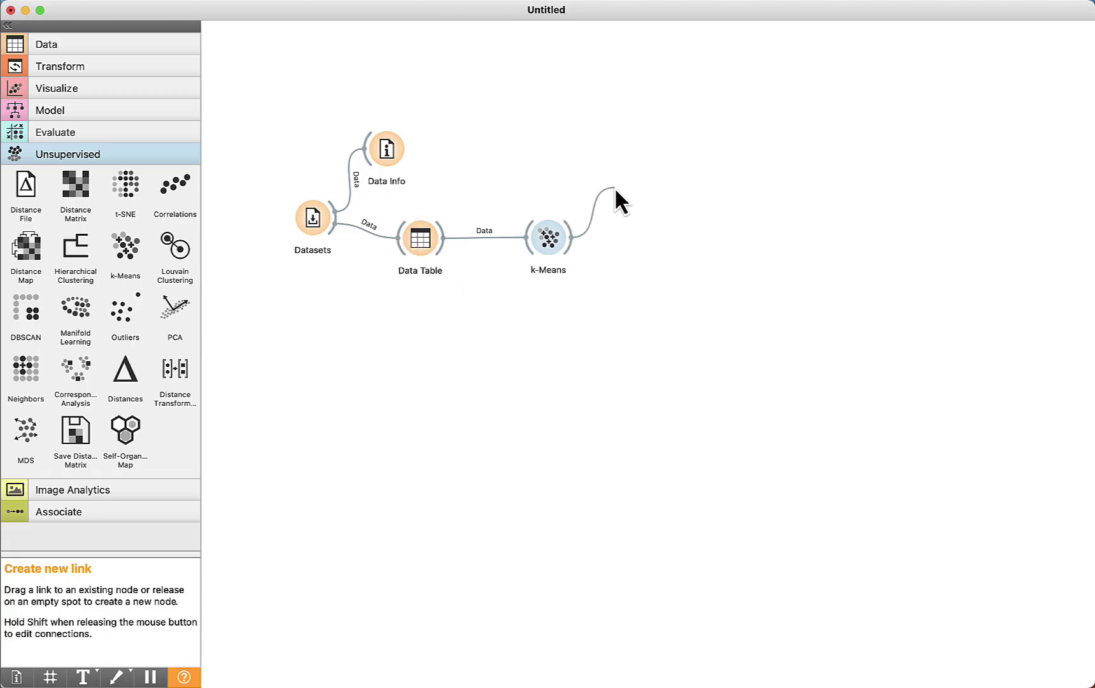
drag(614, 185, 614, 181)
text(sca)
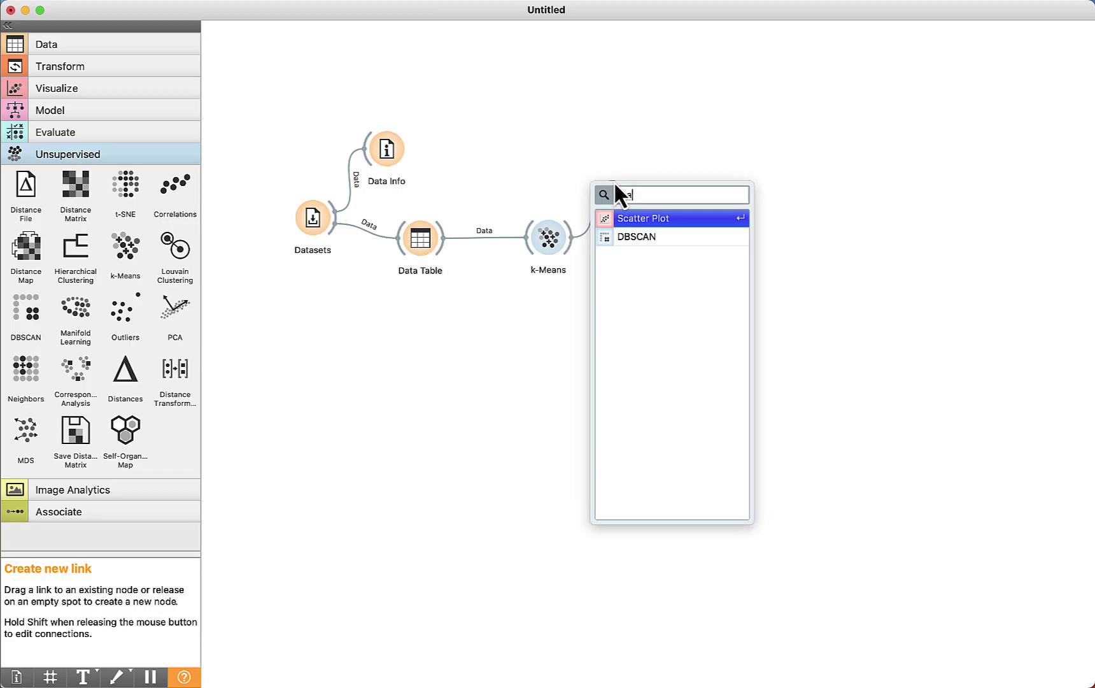
click(636, 218)
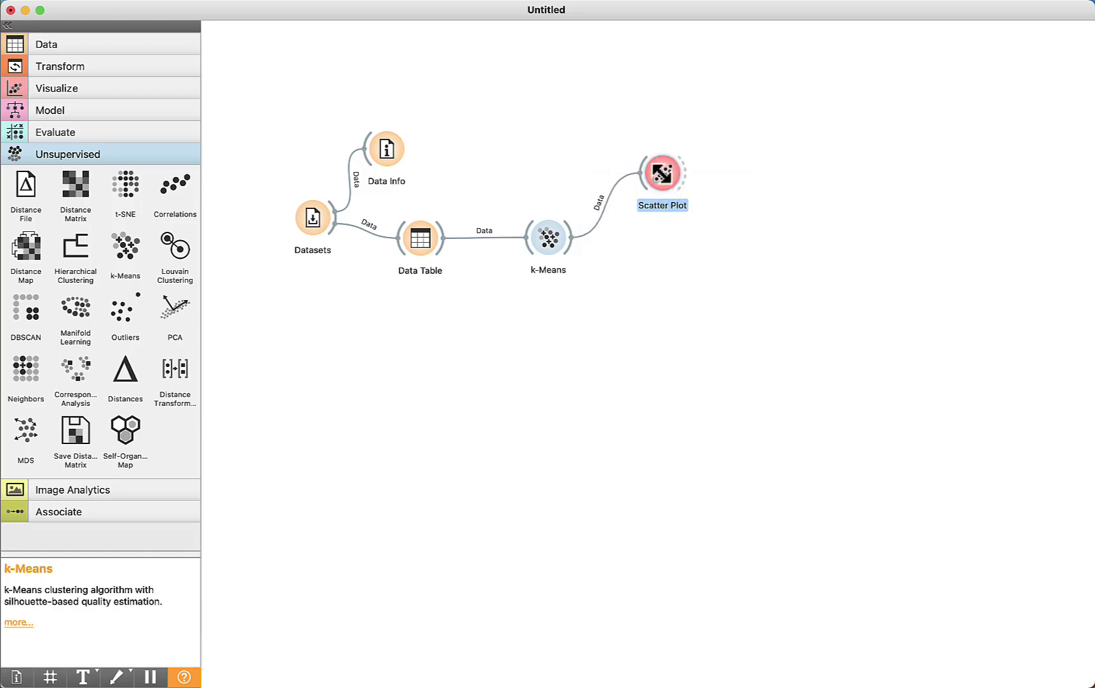
double_click(664, 188)
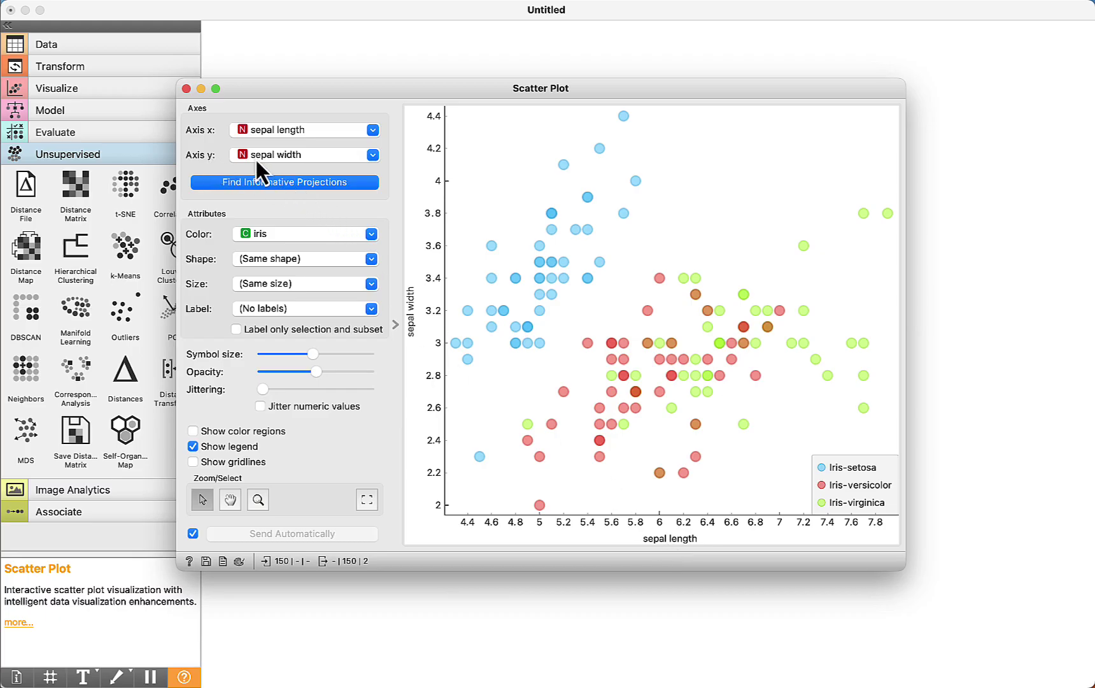
Plot petal length on x against petal width on y, inspect a setosa point, and close.
click(326, 132)
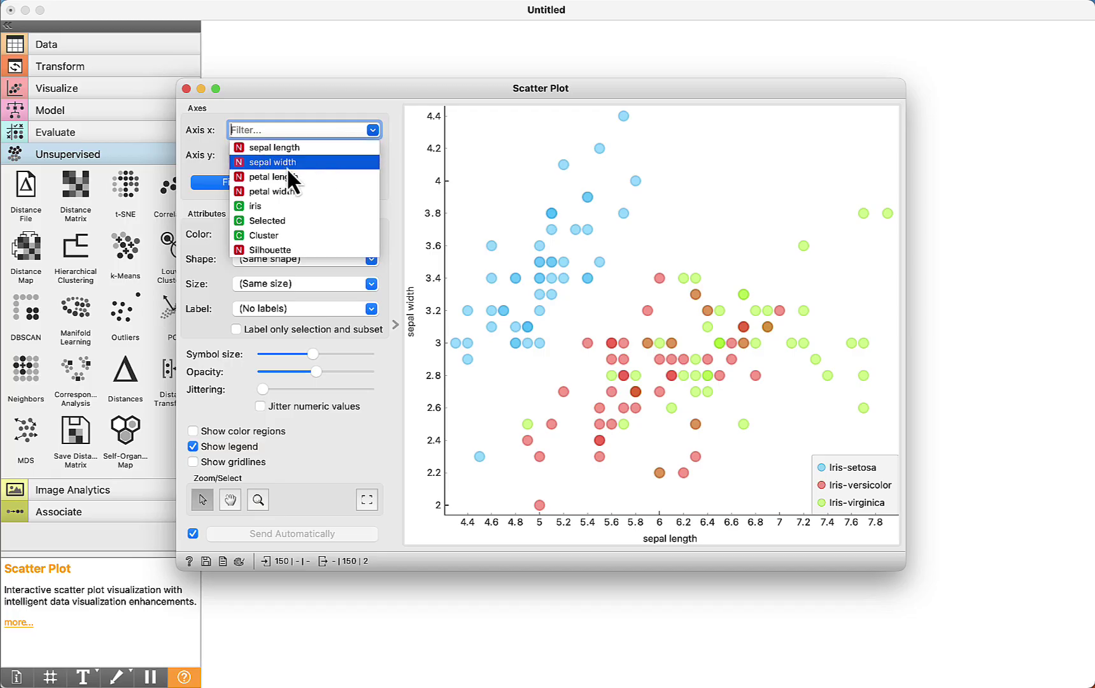
click(283, 177)
click(328, 161)
click(310, 217)
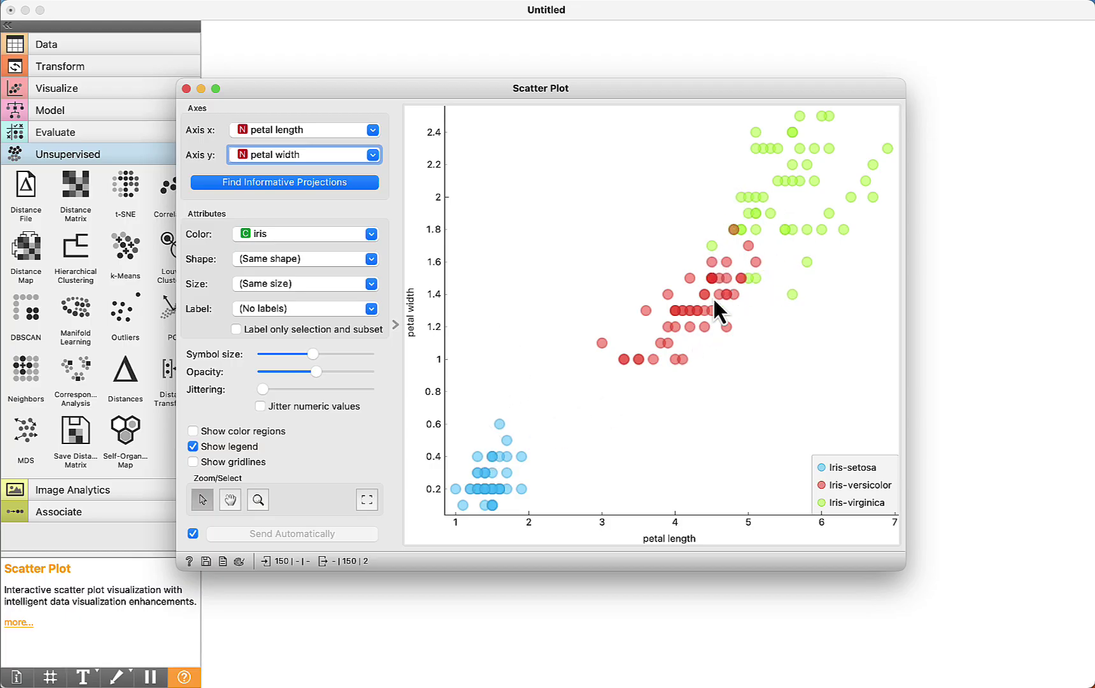
click(507, 438)
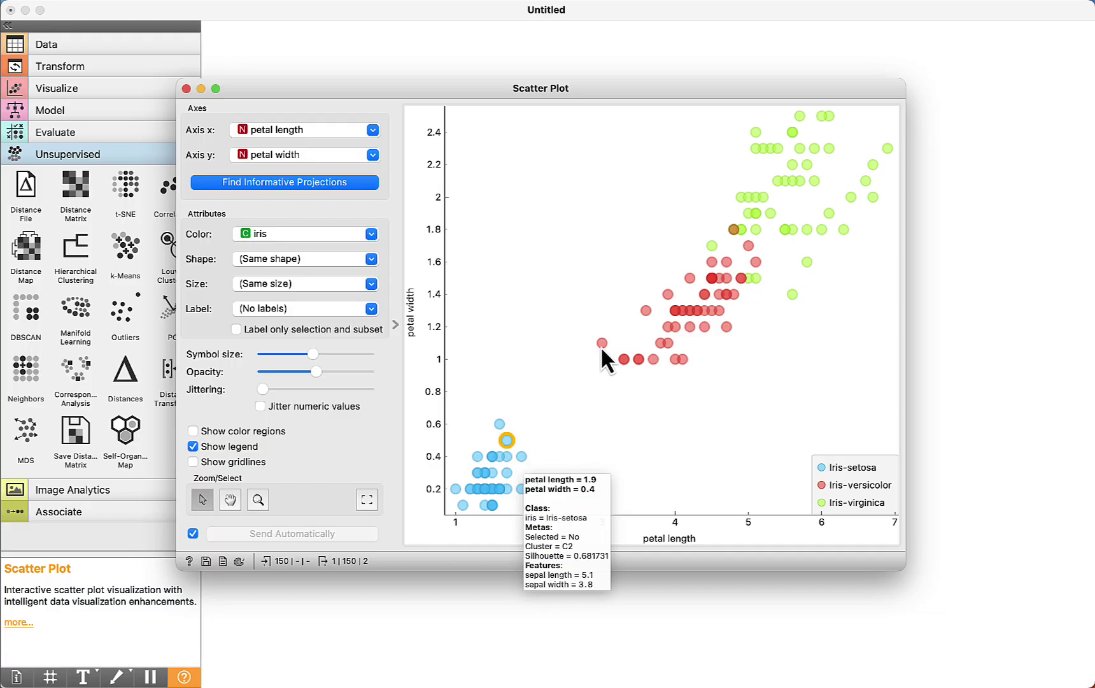
mouse_move(601, 345)
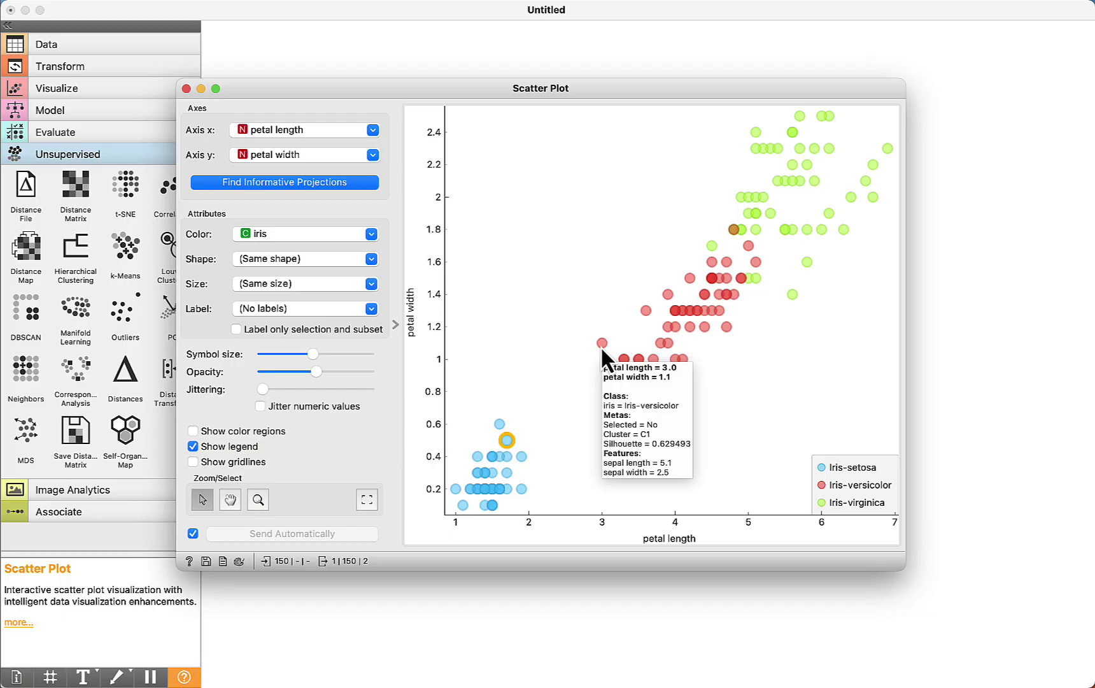
key(super+w)
Link a new Data Table (1) to k-Means and scroll through its Cluster and Silhouette rows.
drag(568, 255, 599, 323)
text(da)
click(624, 367)
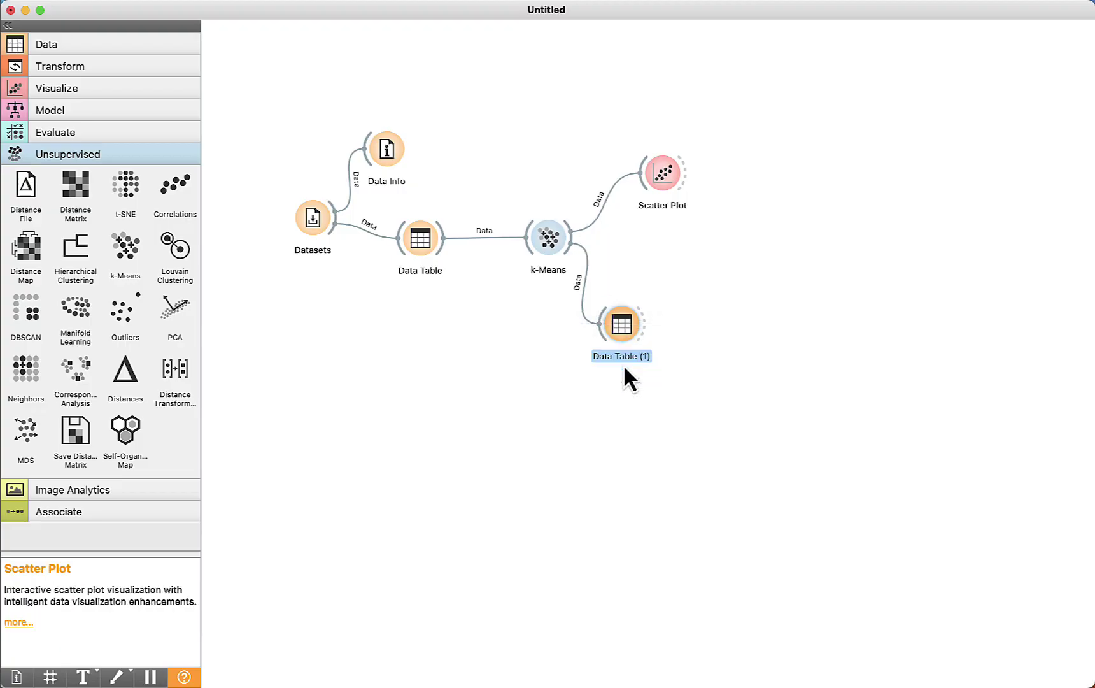
double_click(638, 335)
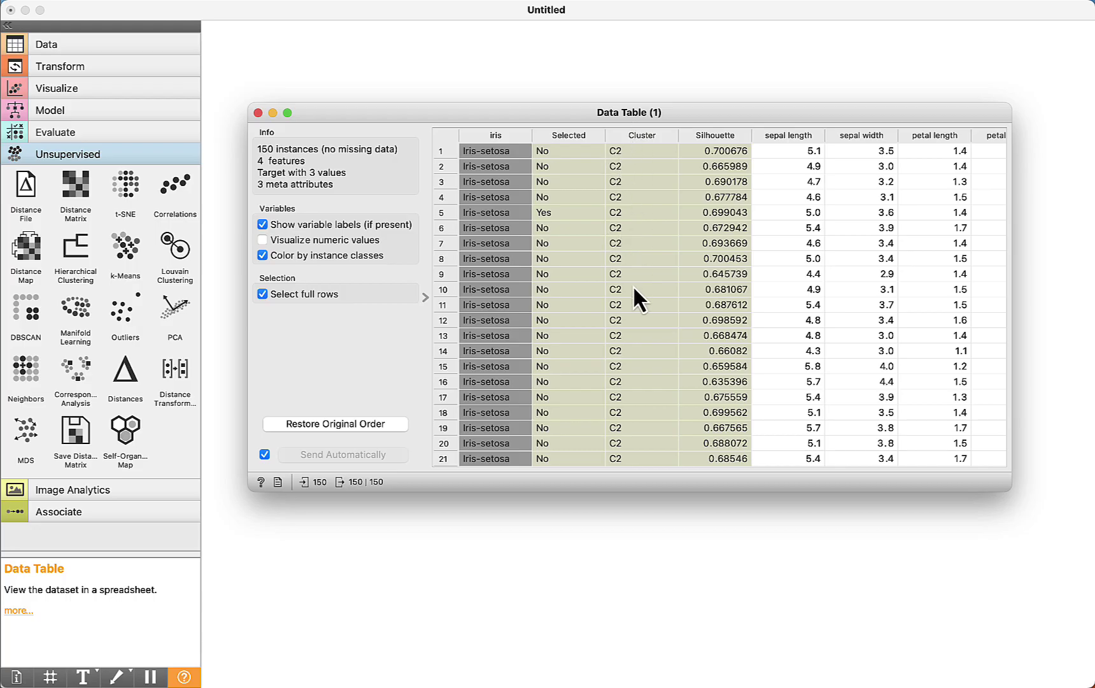
scroll(633, 288, down, 20)
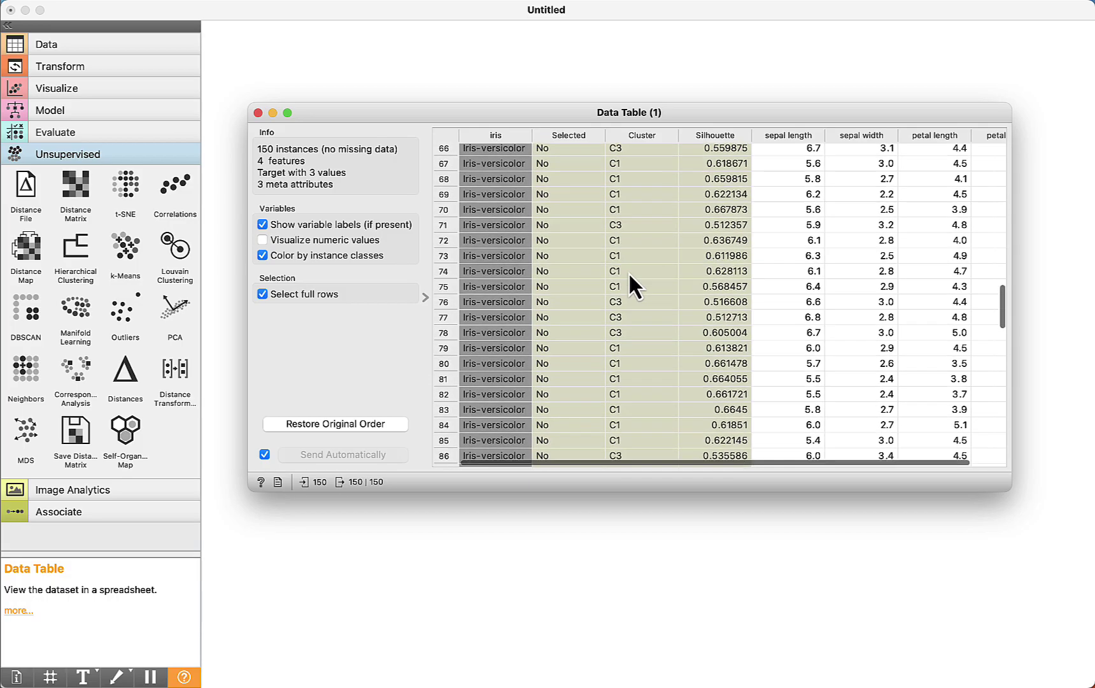
scroll(630, 273, down, 5)
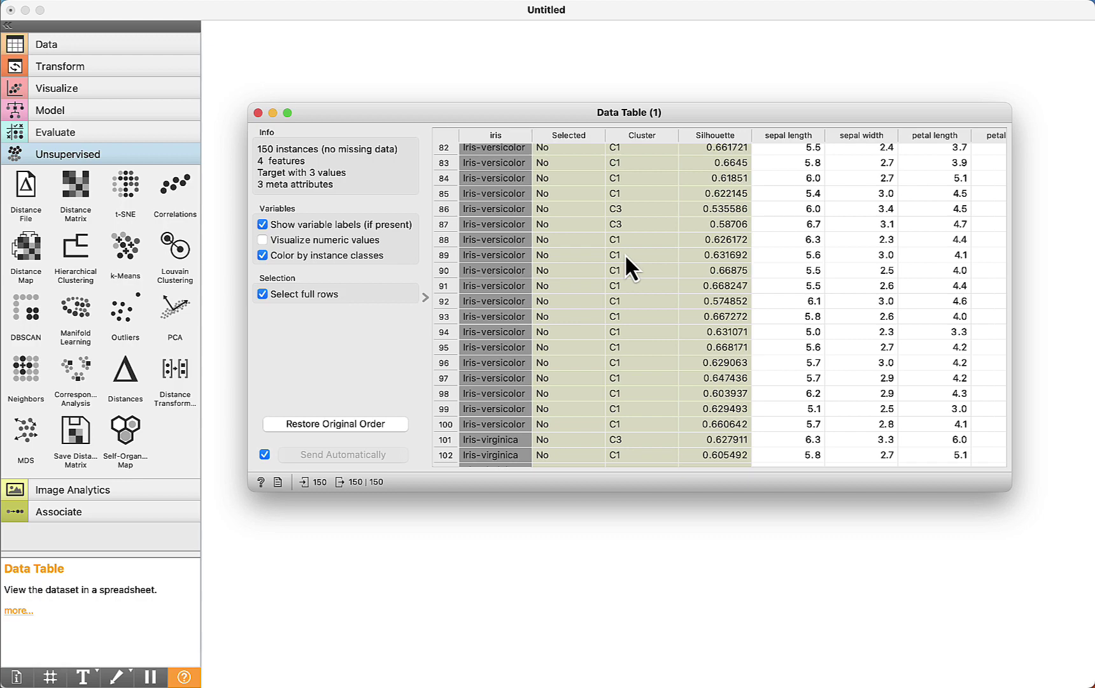
scroll(625, 255, down, 11)
scroll(625, 253, down, 4)
scroll(634, 255, up, 20)
scroll(634, 254, up, 11)
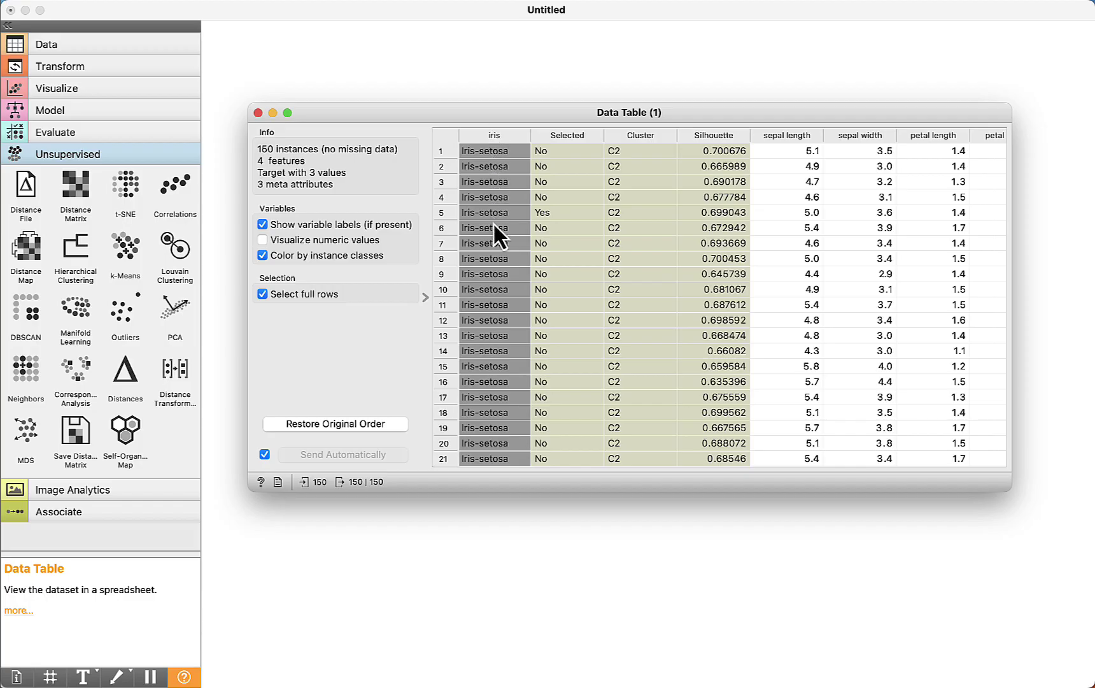
Select rows 1 through 6 in Data Table (1) to inspect them.
click(622, 154)
click(623, 167)
click(622, 181)
click(620, 199)
click(622, 215)
click(596, 230)
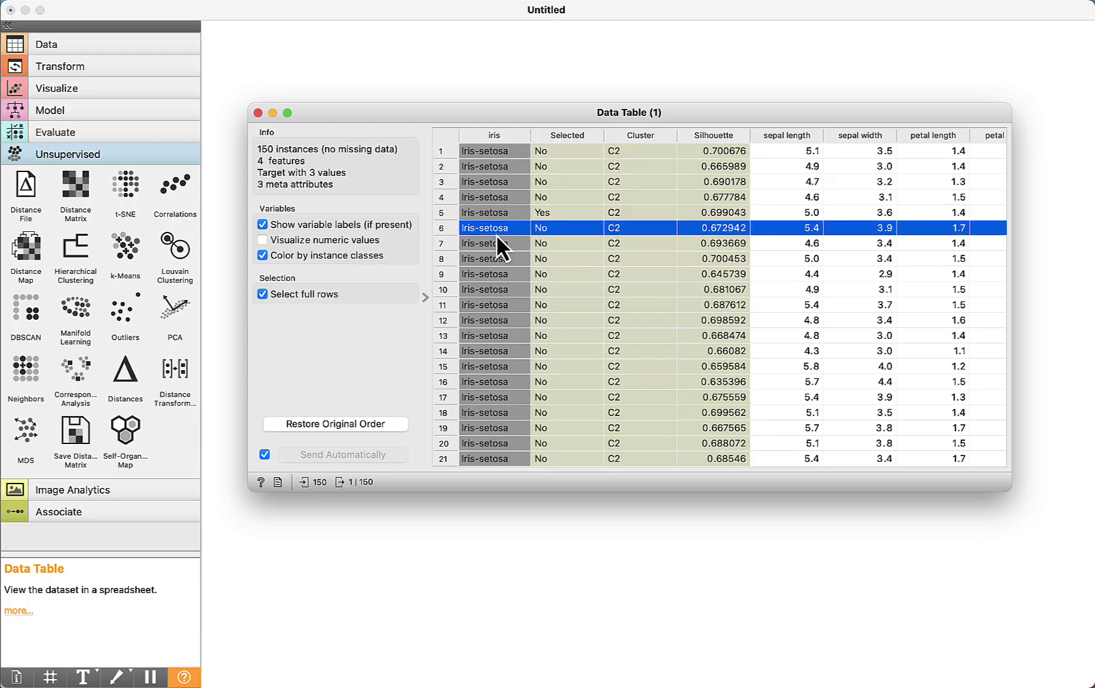
scroll(647, 317, down, 19)
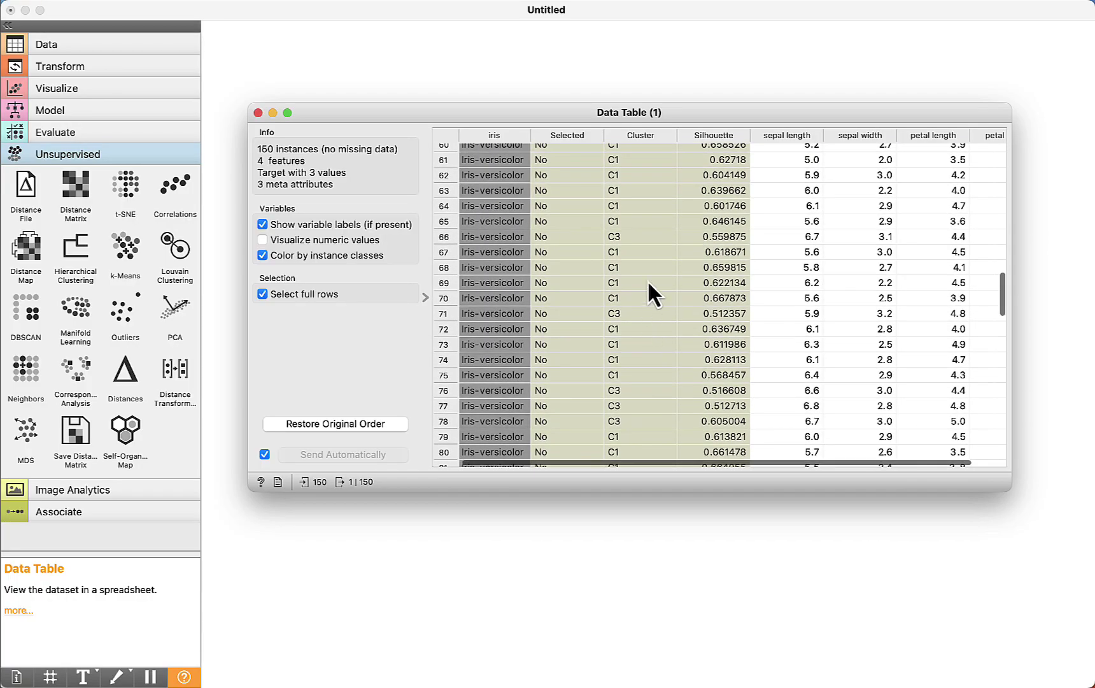
Sort the table by Cluster and inspect C3 virginica rows 103, 108 and 109.
click(644, 134)
scroll(636, 297, down, 20)
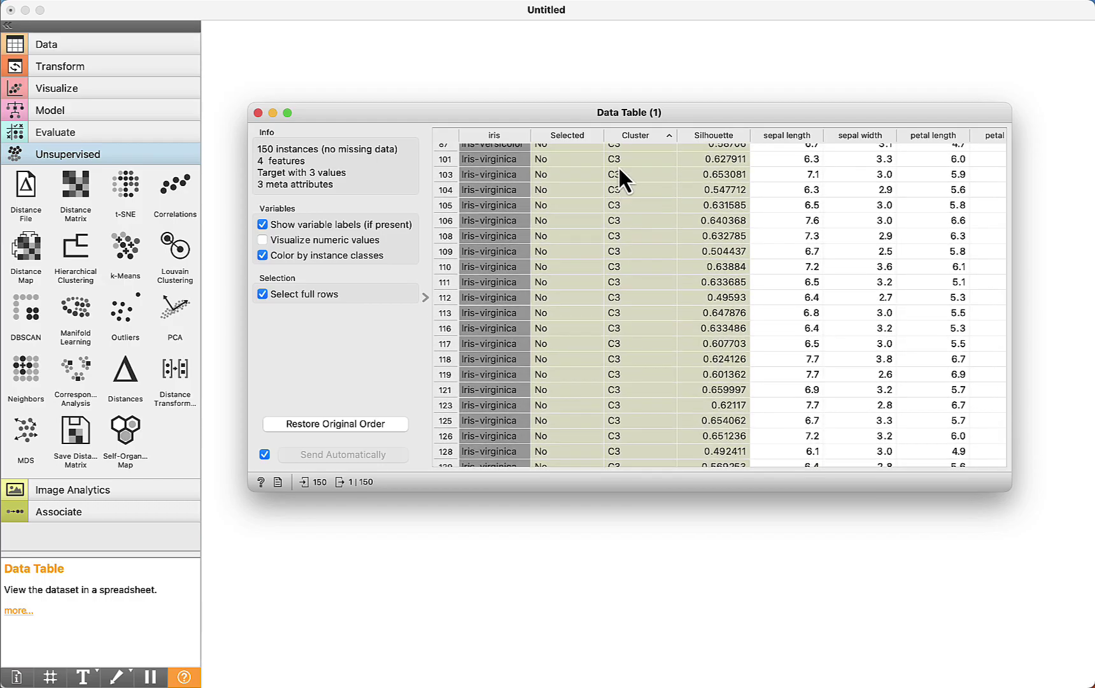
click(618, 166)
scroll(619, 180, up, 1)
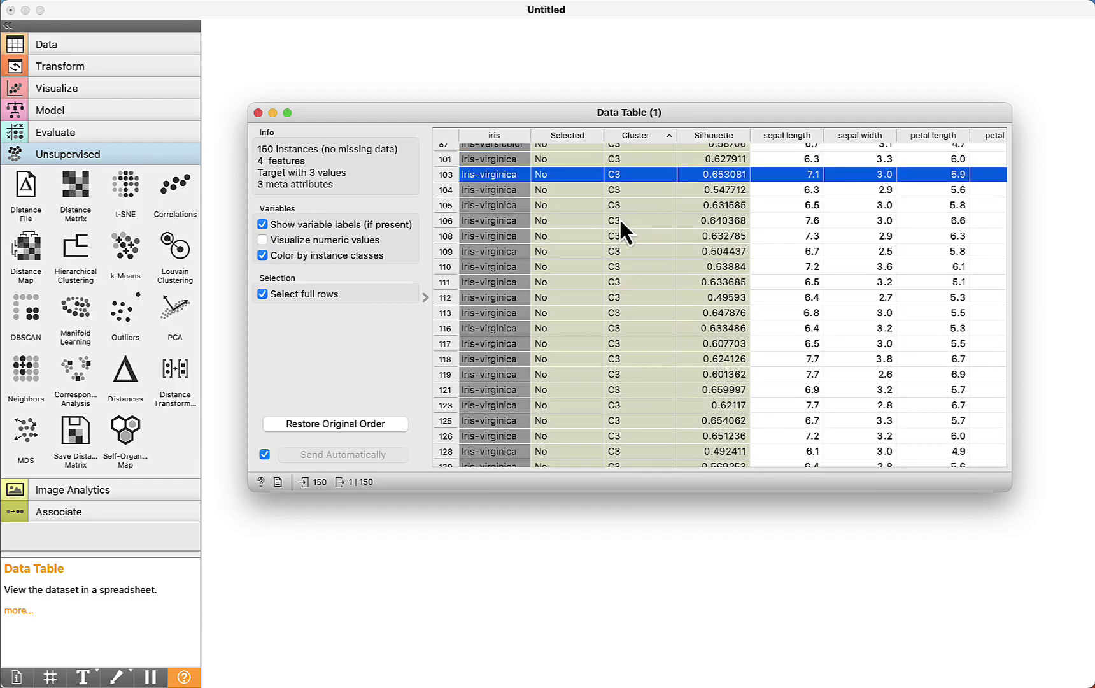
click(620, 250)
click(621, 239)
click(619, 254)
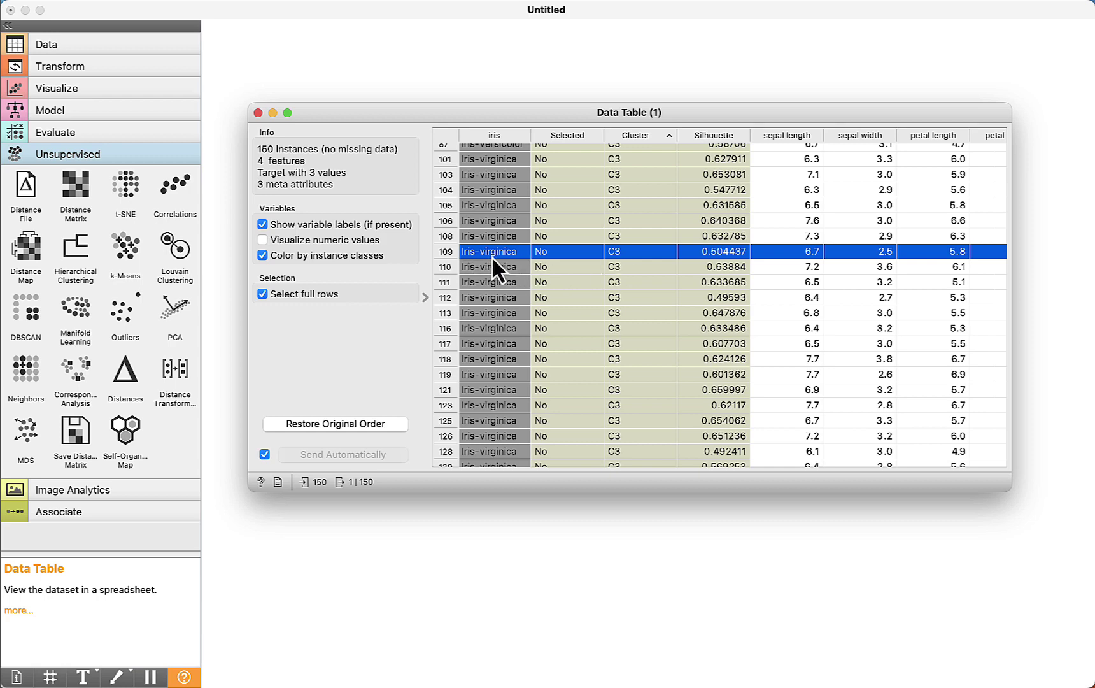
Inspect C2 setosa rows 30 to 32, then close Data Table (1).
scroll(649, 348, down, 5)
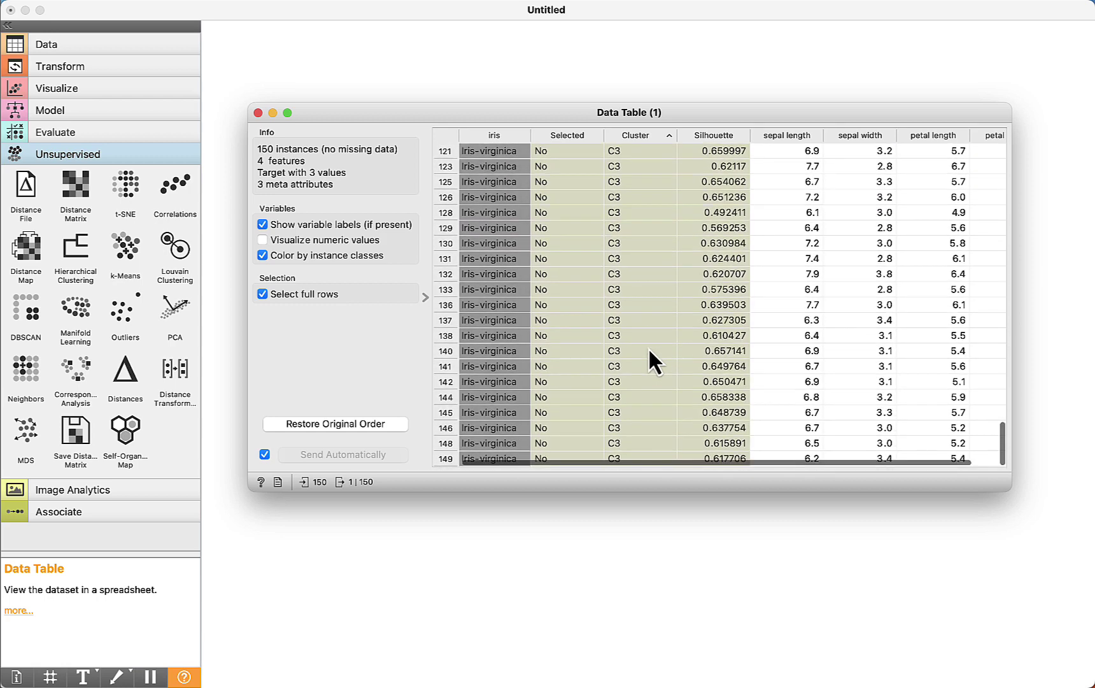
scroll(649, 347, up, 10)
scroll(649, 347, up, 8)
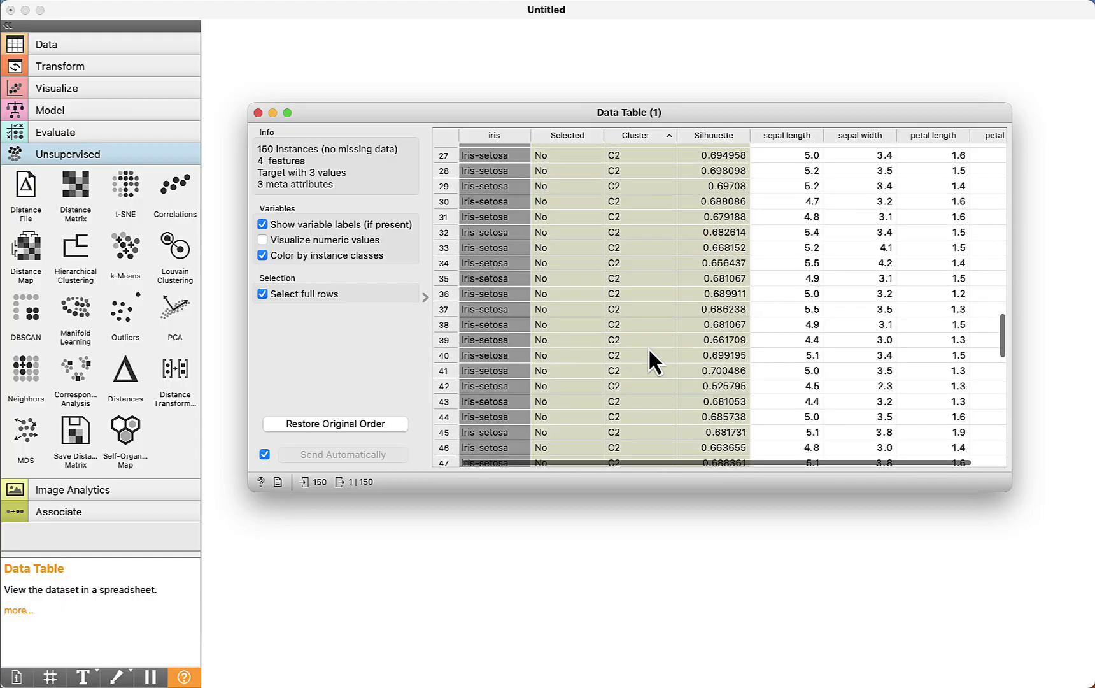
click(616, 203)
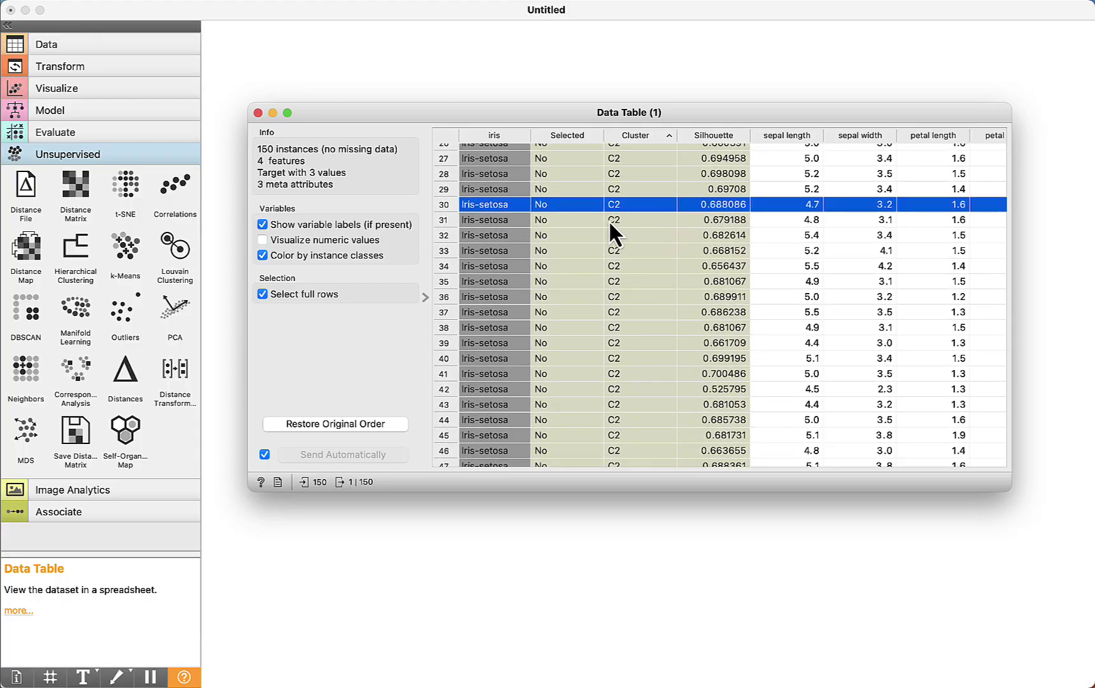
click(613, 220)
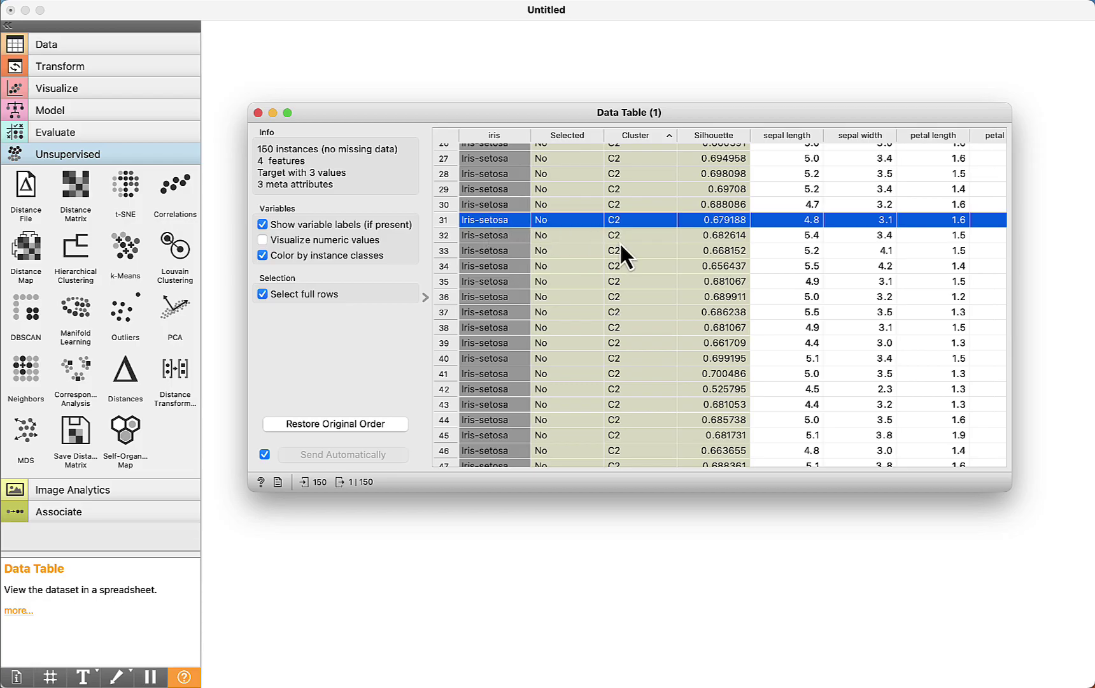
key(Down)
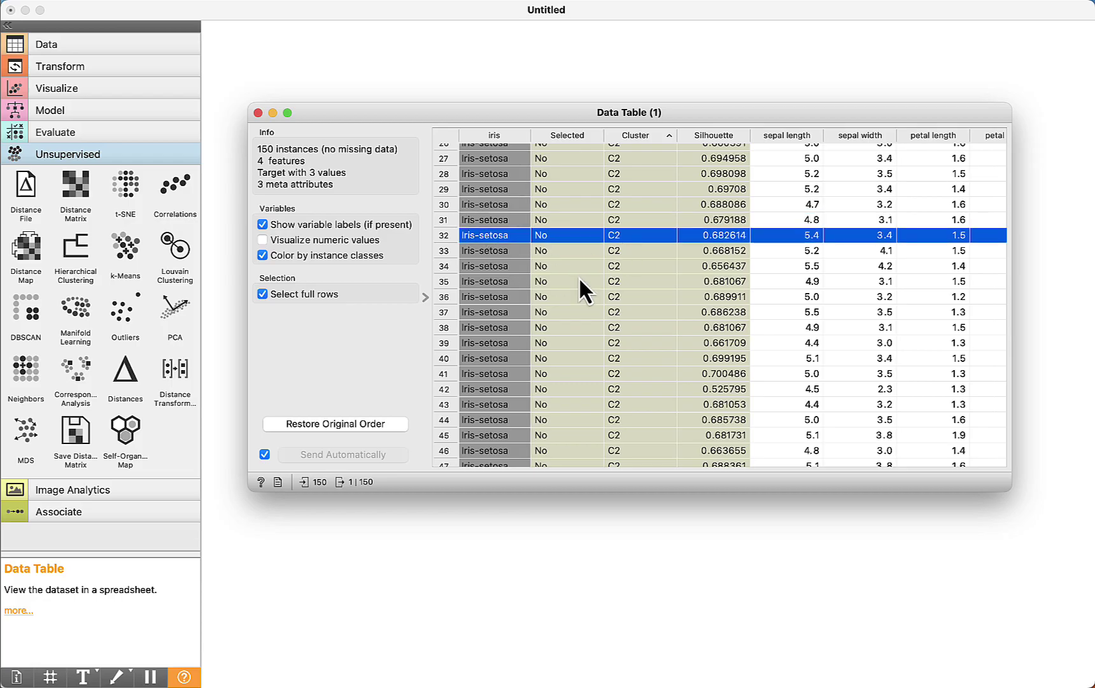
key(super+w)
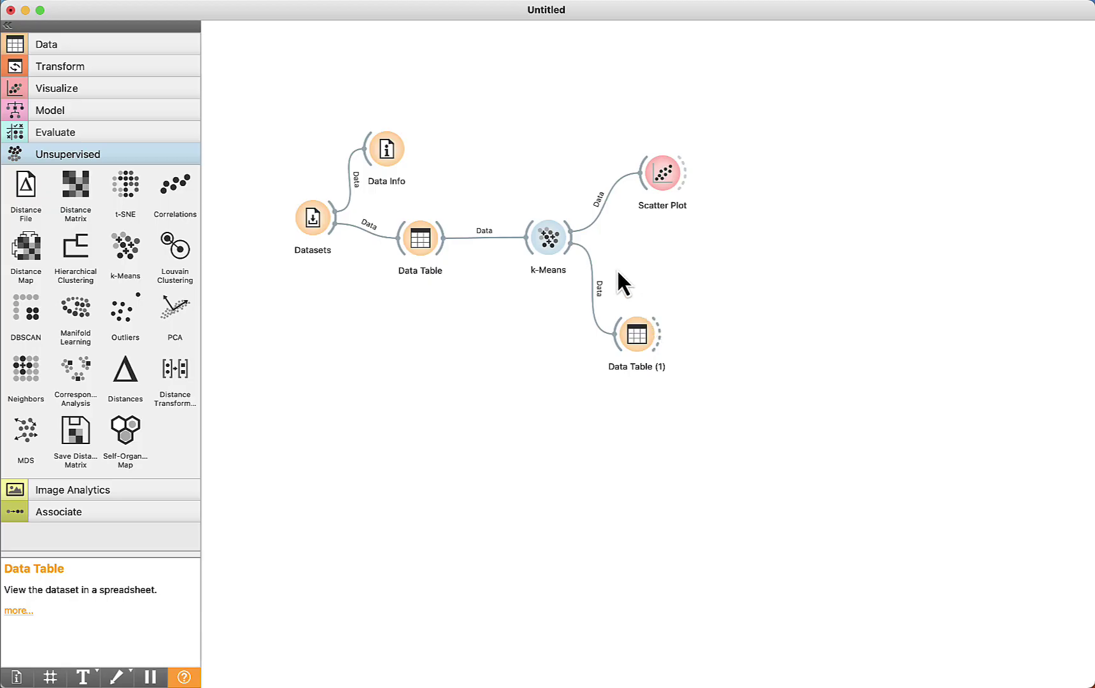
Link a Select Rows widget to the k-Means output and open its settings.
drag(572, 238, 656, 249)
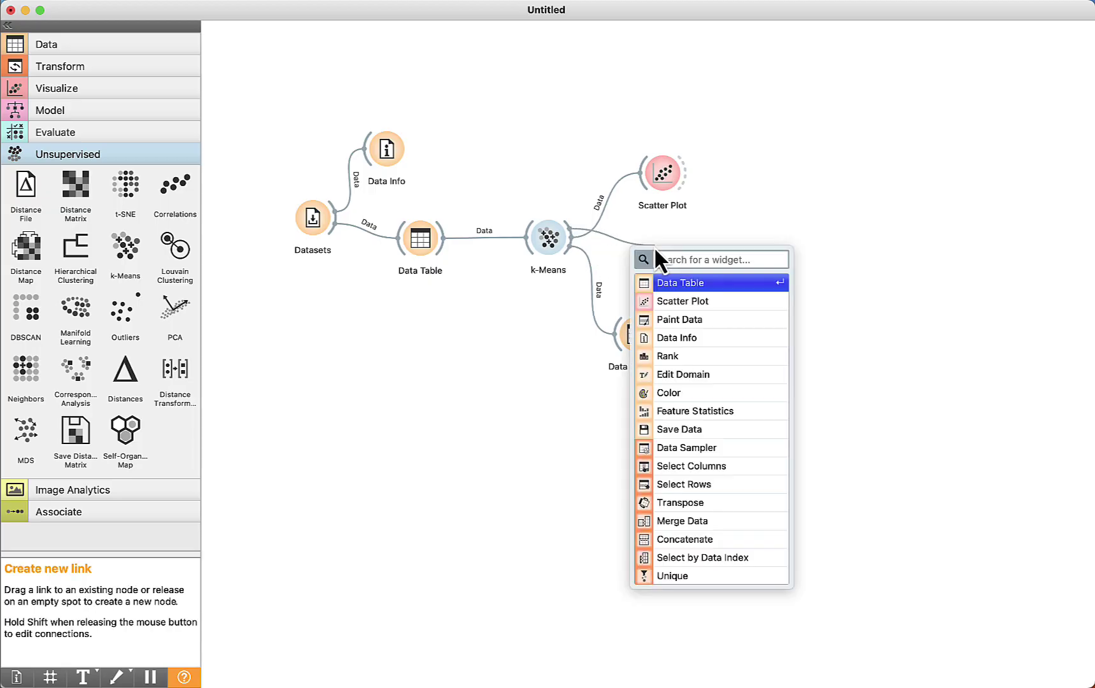
text(sel)
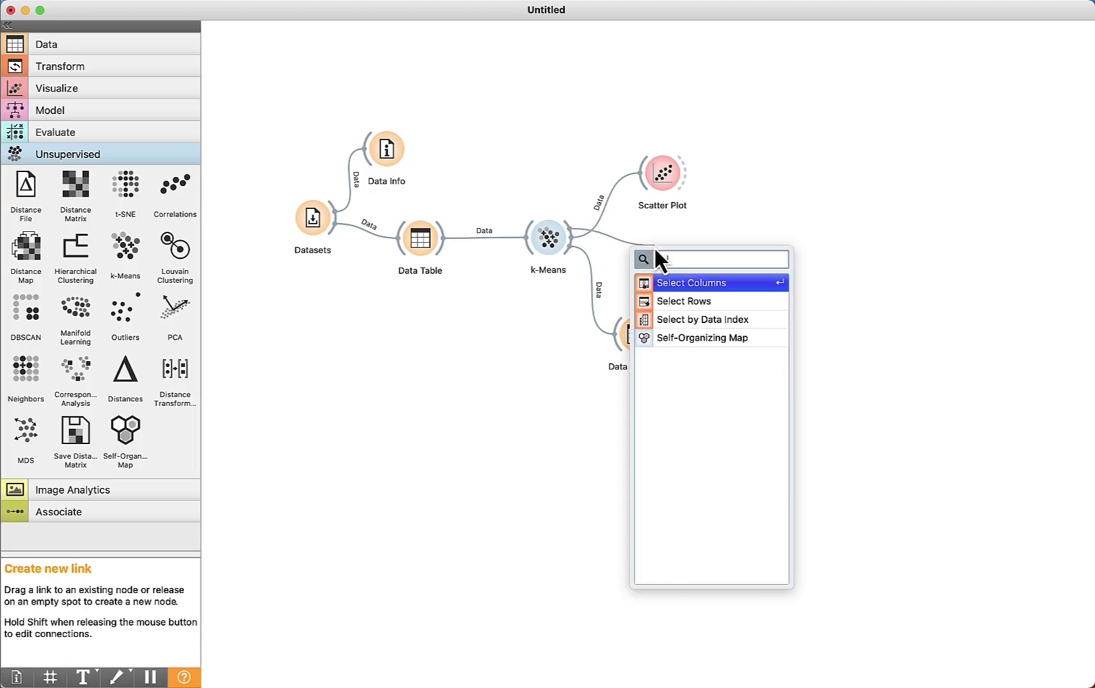
click(678, 299)
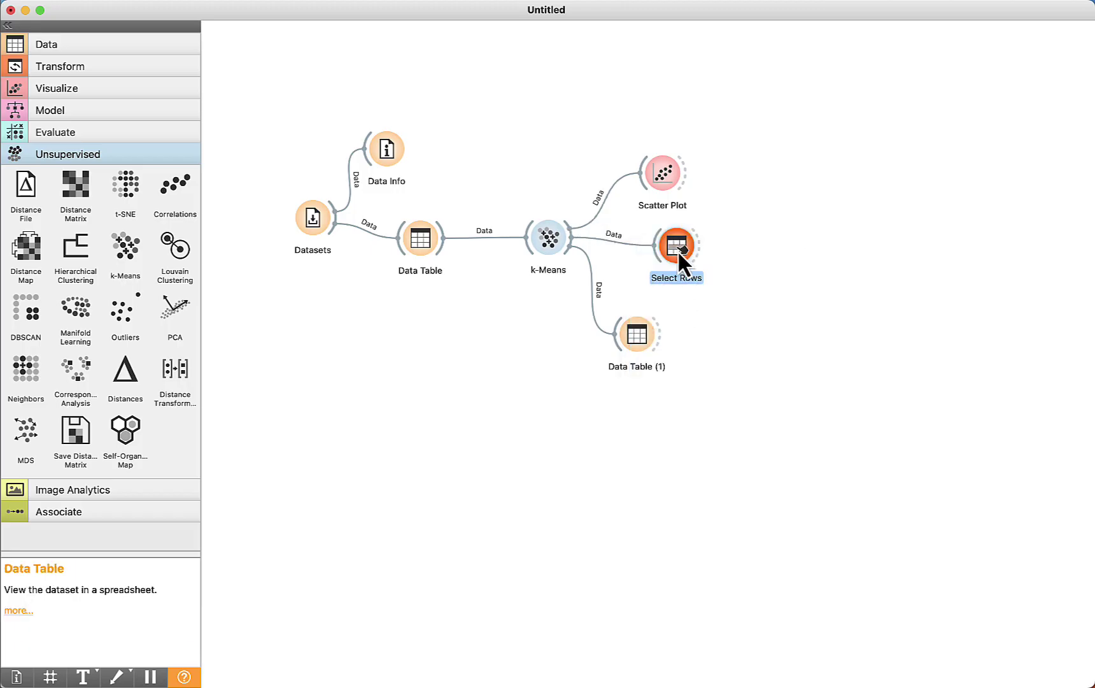
double_click(678, 250)
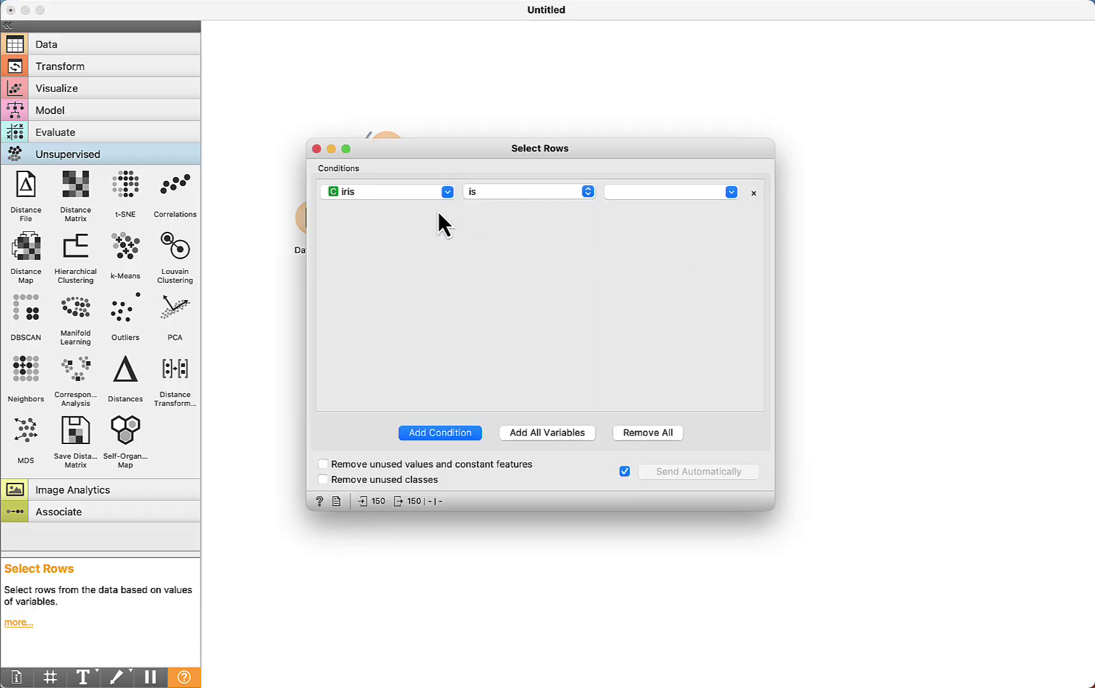
Set the filter condition to Cluster is C1, remove the extra iris condition, and close.
click(447, 191)
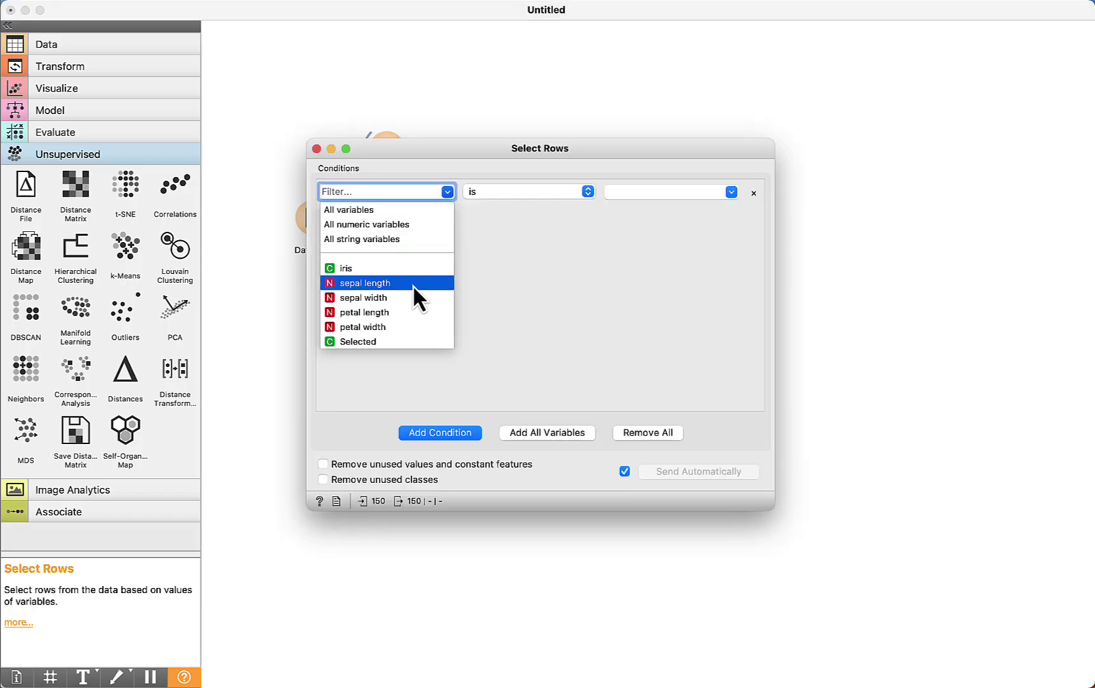
scroll(411, 290, down, 2)
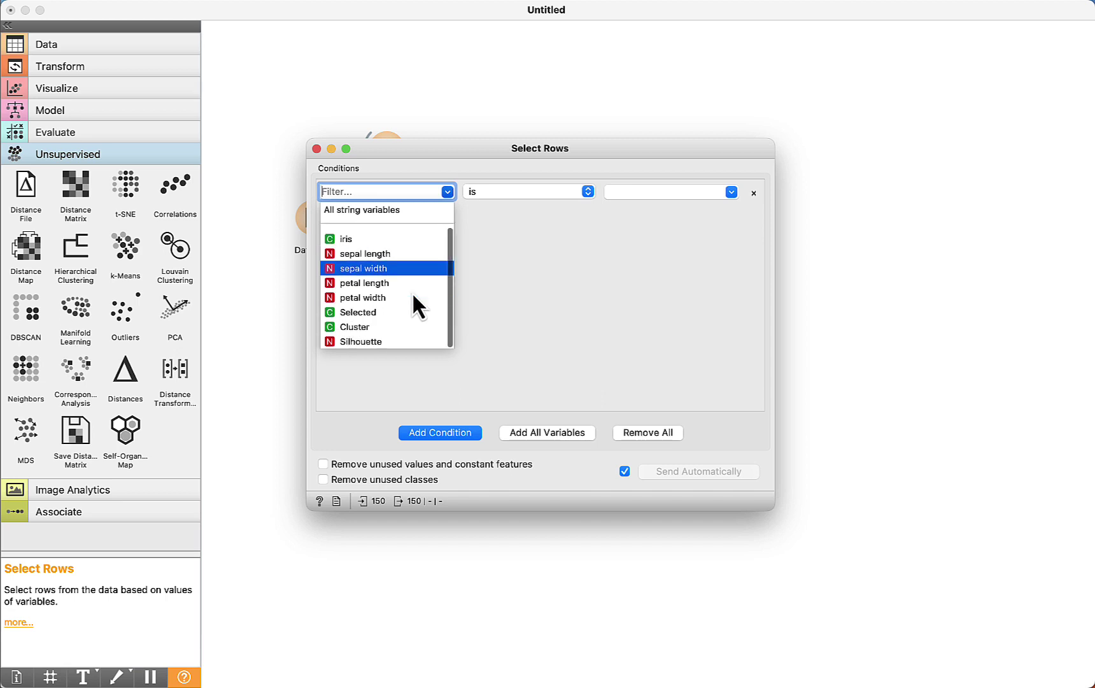
click(352, 330)
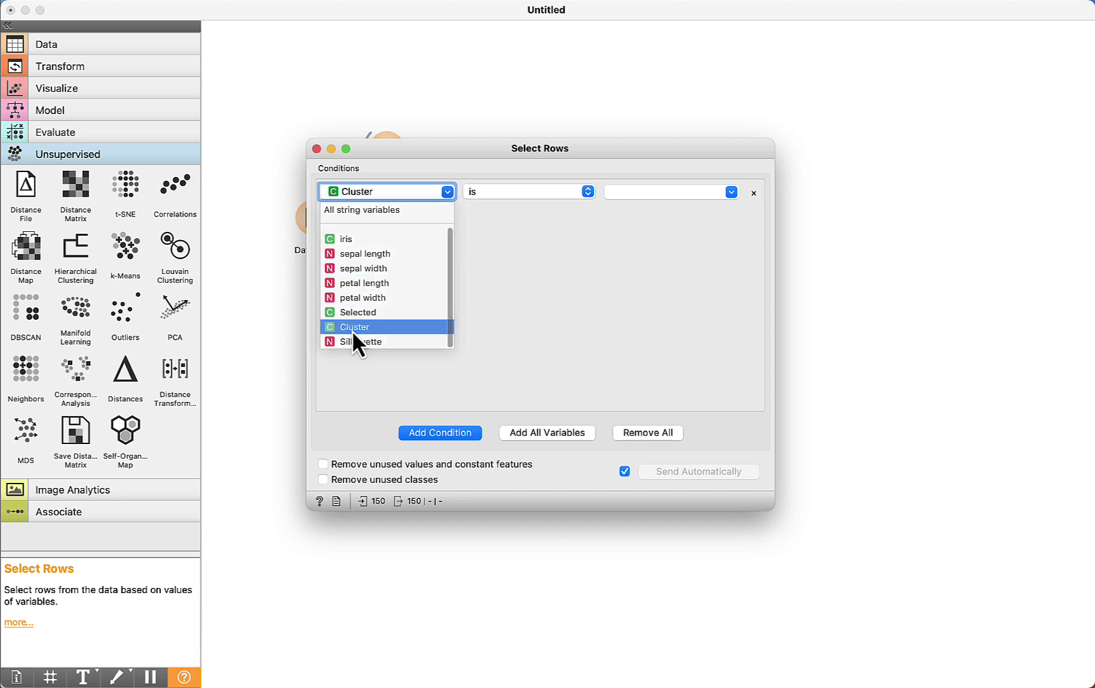
click(732, 193)
click(638, 221)
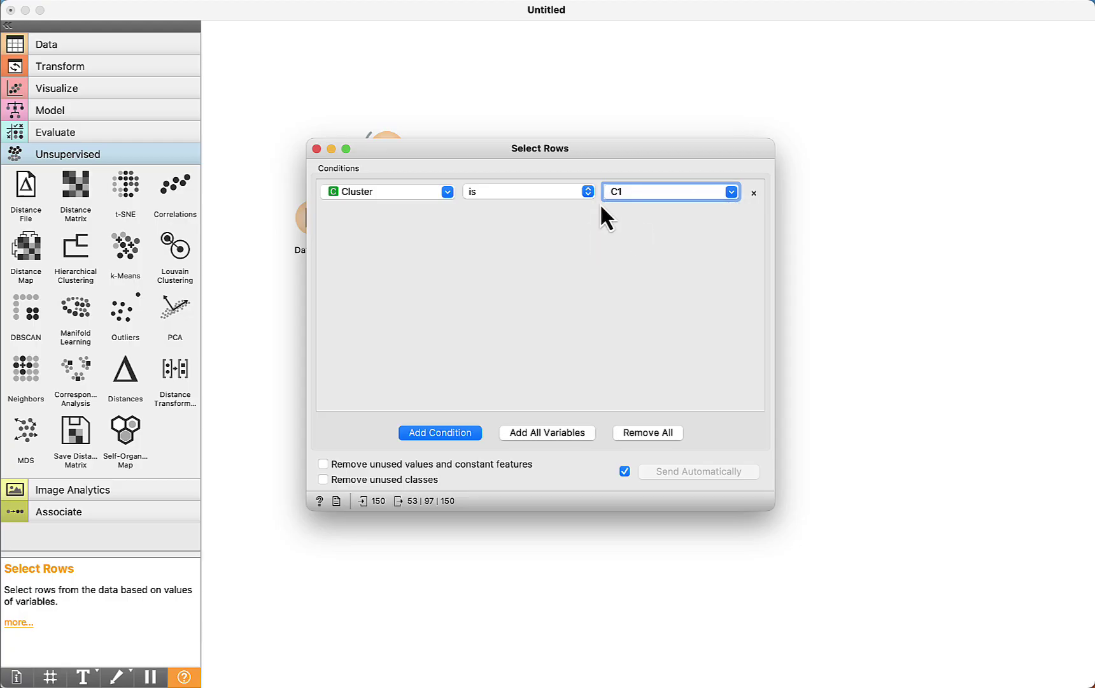
key(Return)
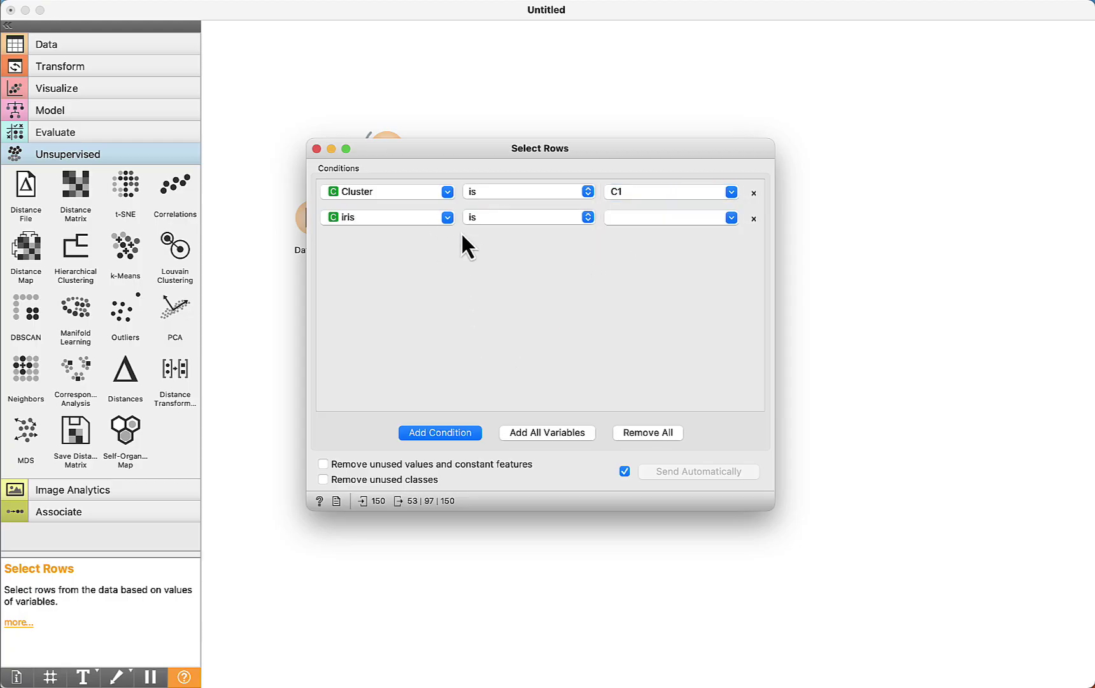
click(753, 218)
click(316, 149)
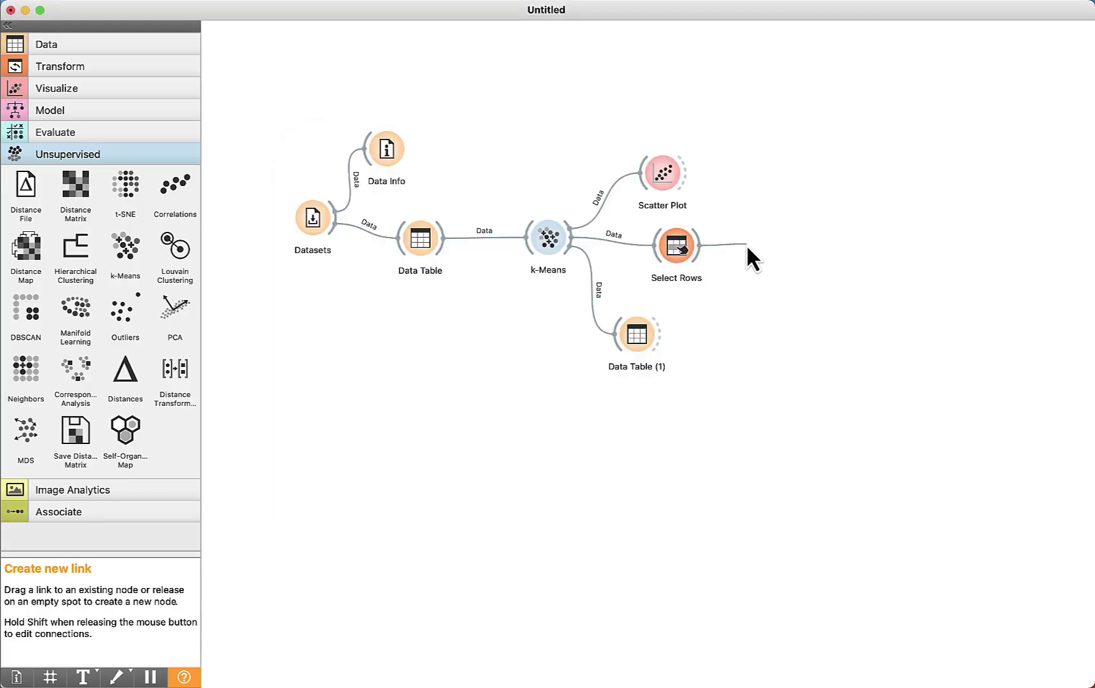
Feed Select Rows' matching data into Data Table (2) and review its 53 C1 rows.
drag(746, 245, 746, 245)
text(Data)
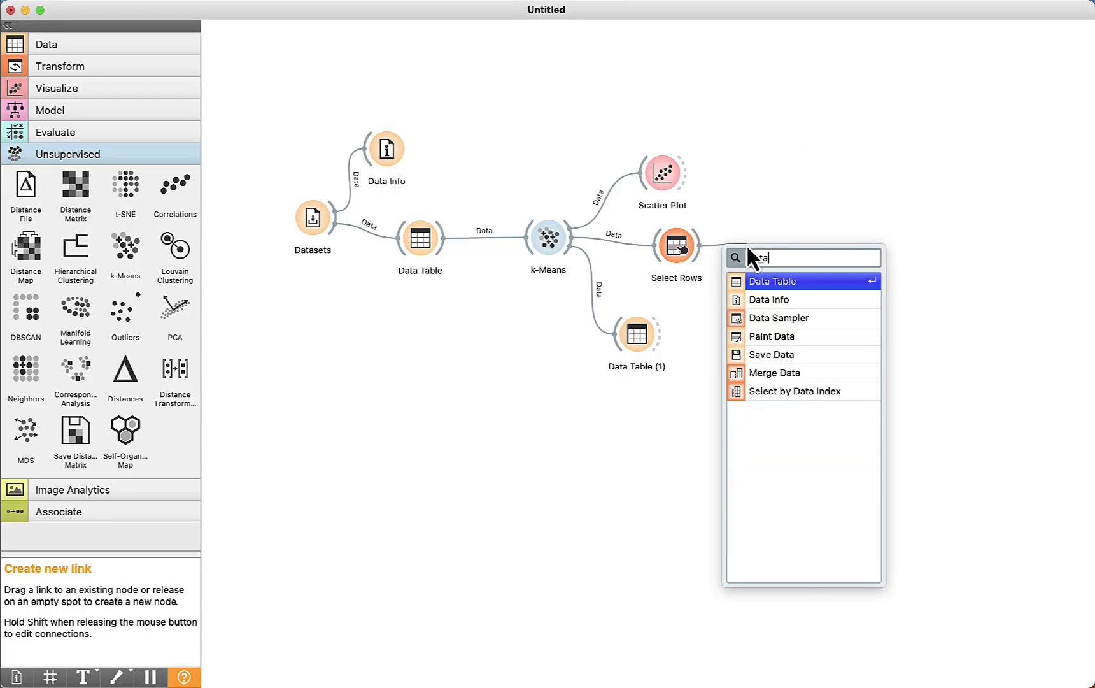
click(766, 284)
drag(768, 247, 815, 249)
double_click(813, 246)
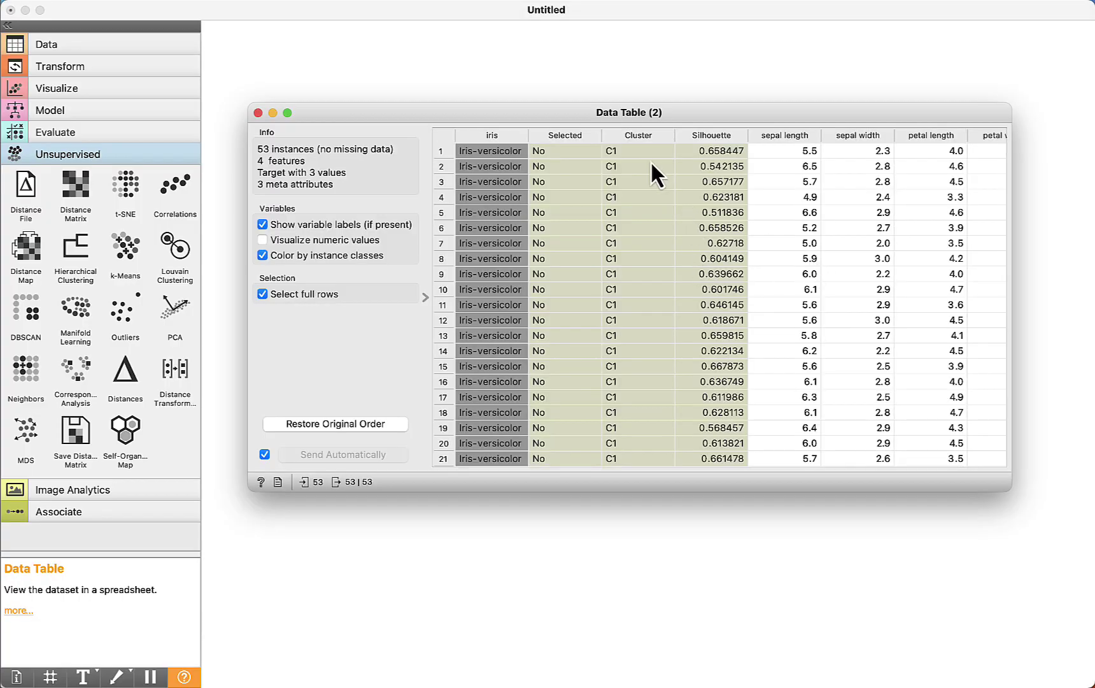
scroll(640, 162, down, 10)
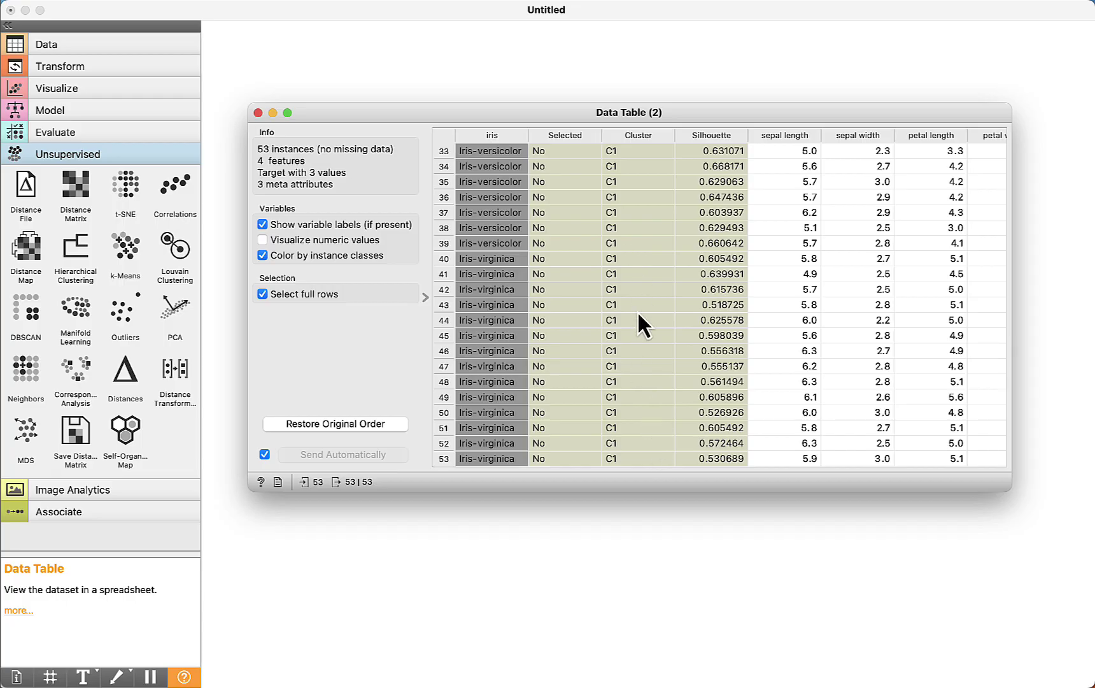
click(257, 113)
Change the Select Rows filter so Cluster is C2.
double_click(673, 249)
click(730, 194)
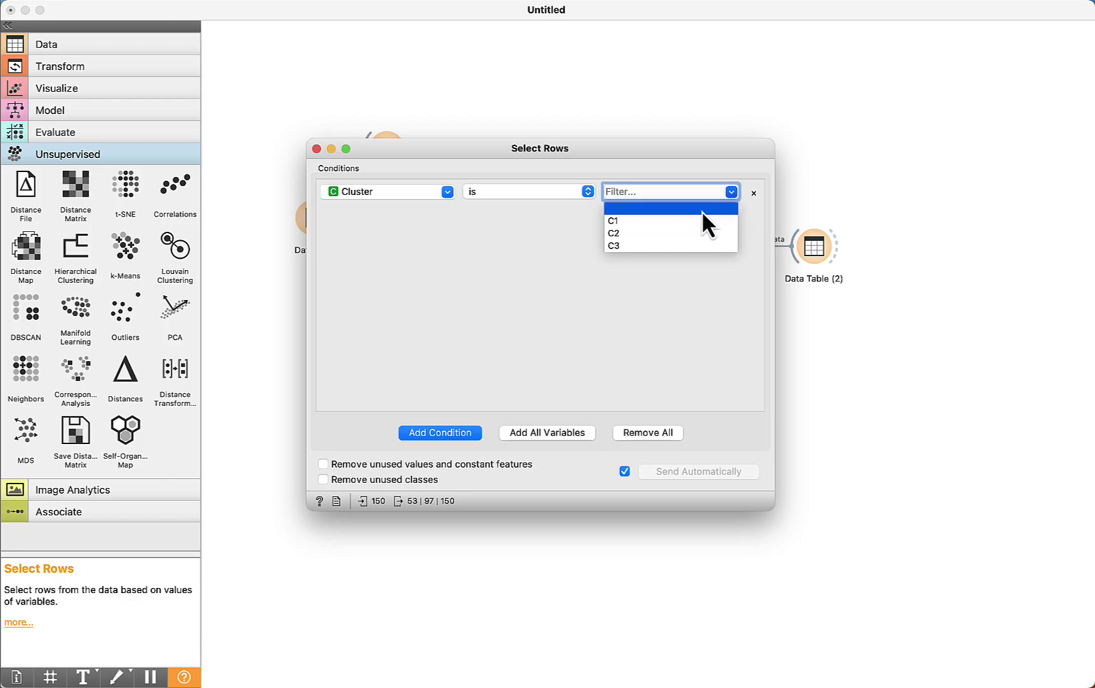
click(624, 238)
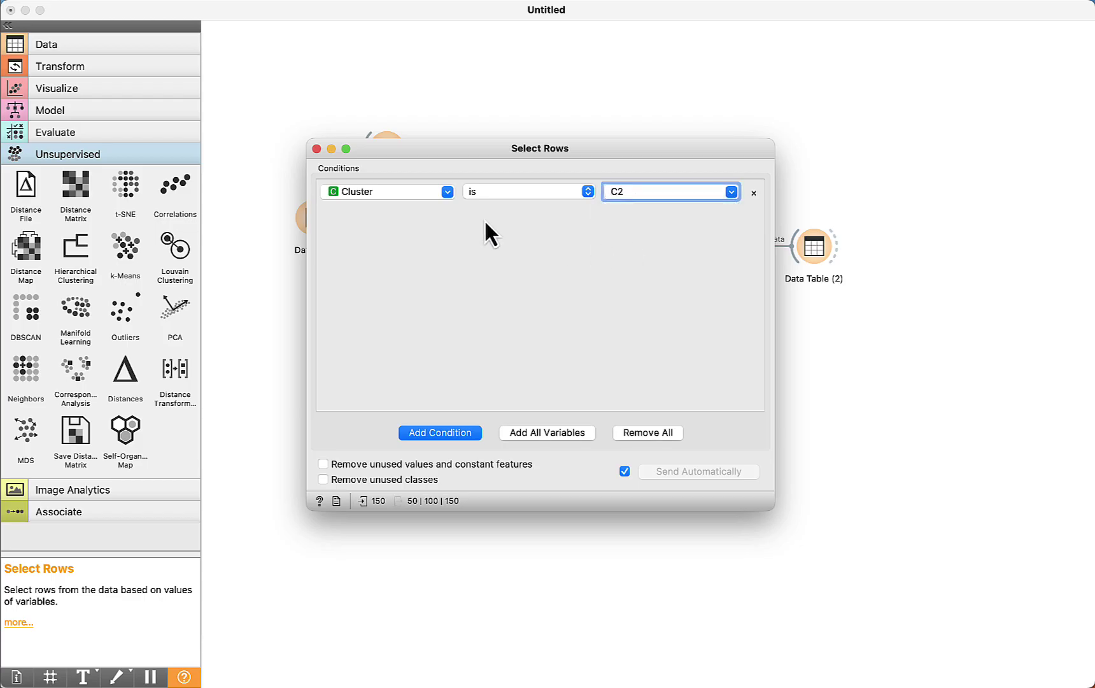
click(316, 148)
Review Data Table (2) to confirm it now holds the 50 Iris-setosa rows.
double_click(813, 254)
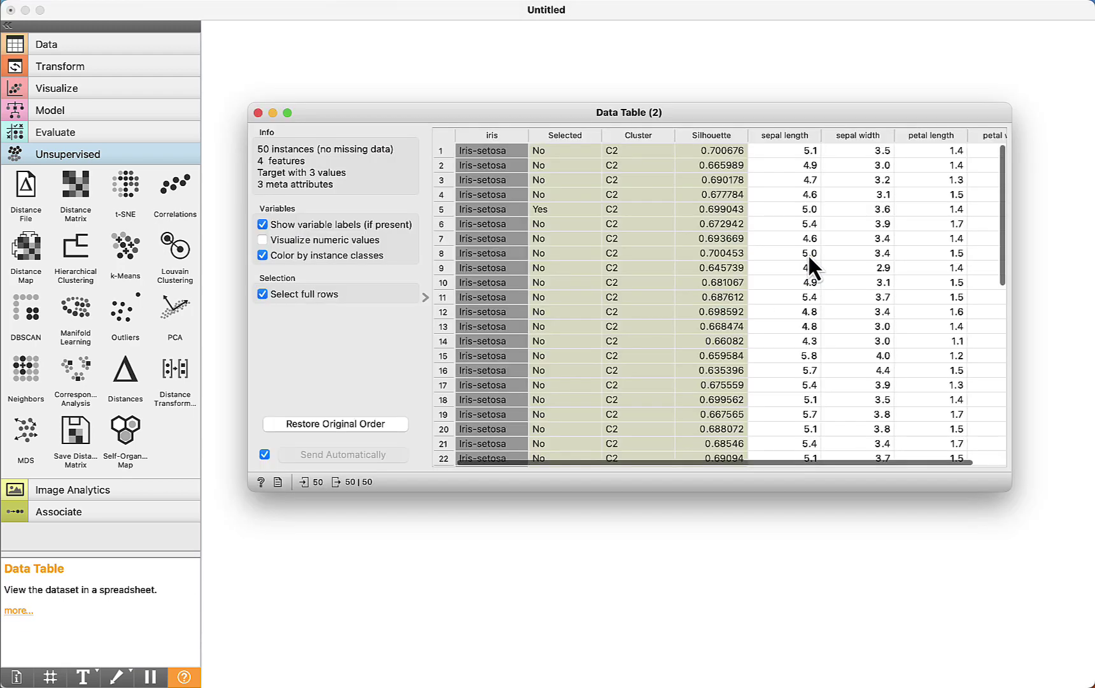
scroll(641, 191, down, 10)
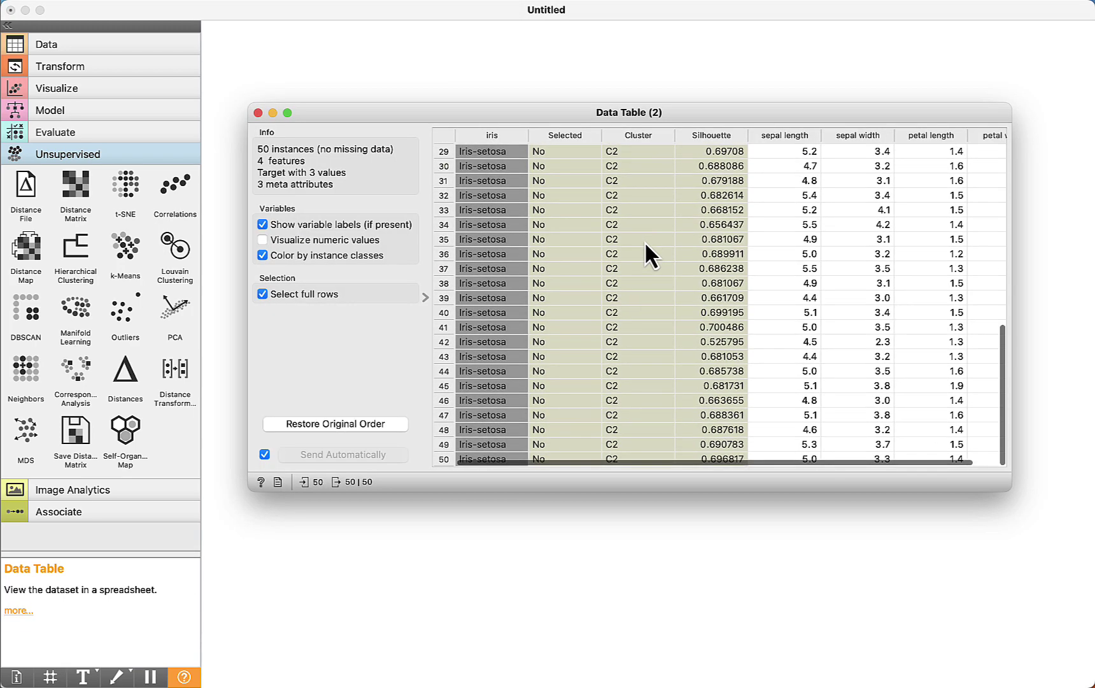
scroll(643, 297, up, 10)
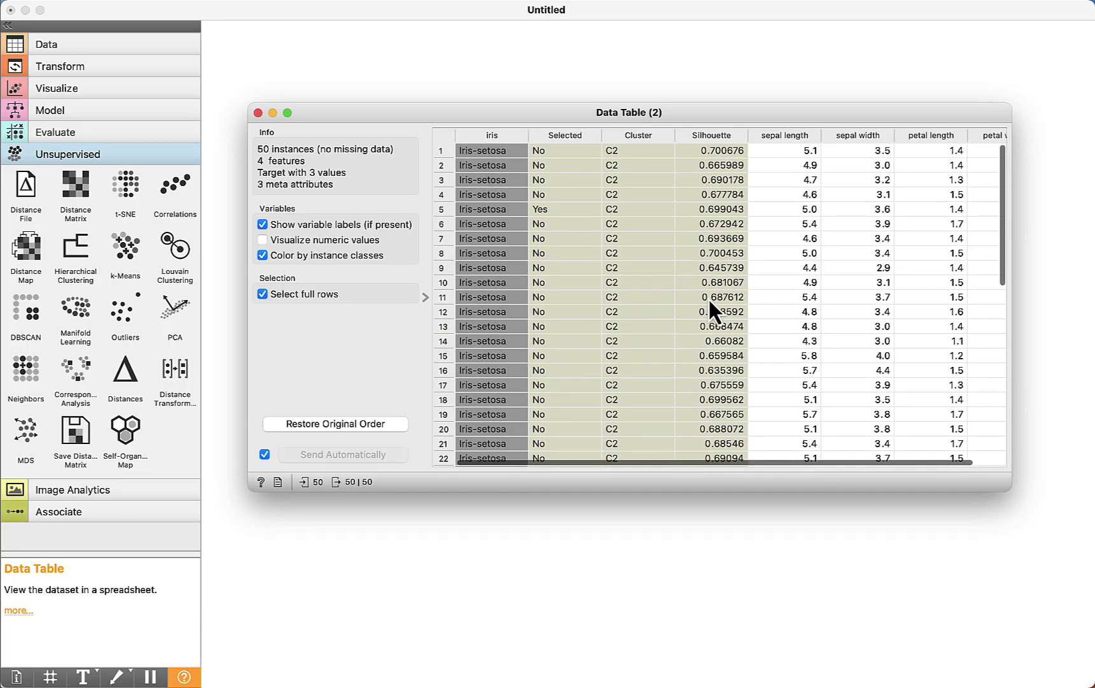
click(257, 113)
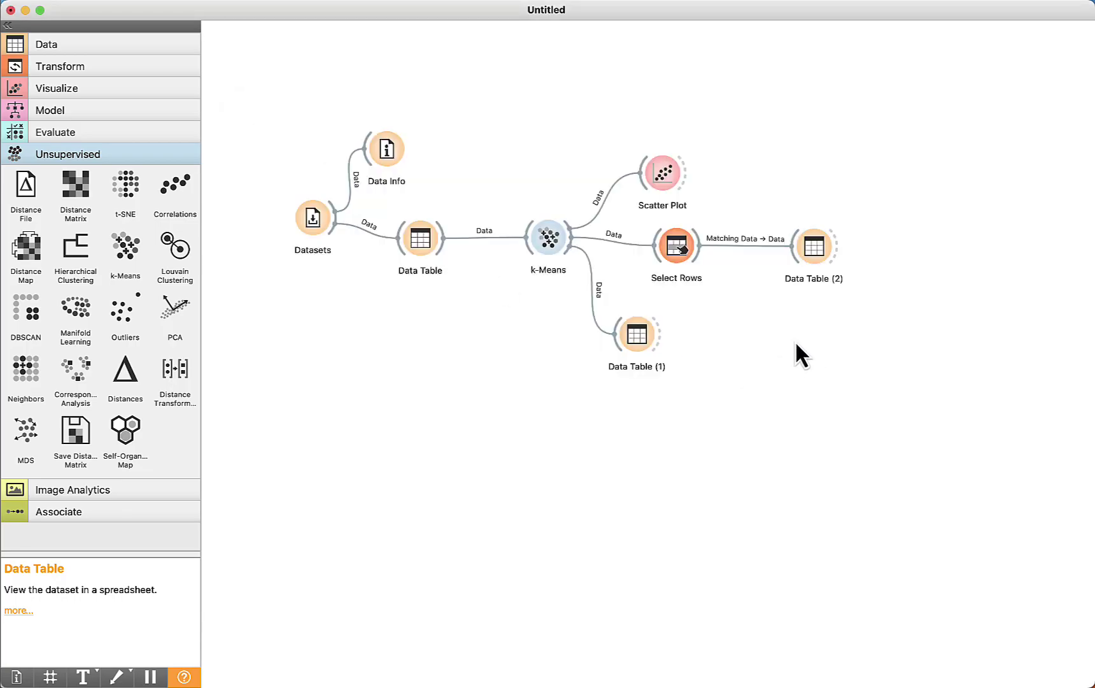
Connect a new Scatter Plot (1) to Select Rows' Matching Data and view the C2 rows.
drag(699, 259, 708, 344)
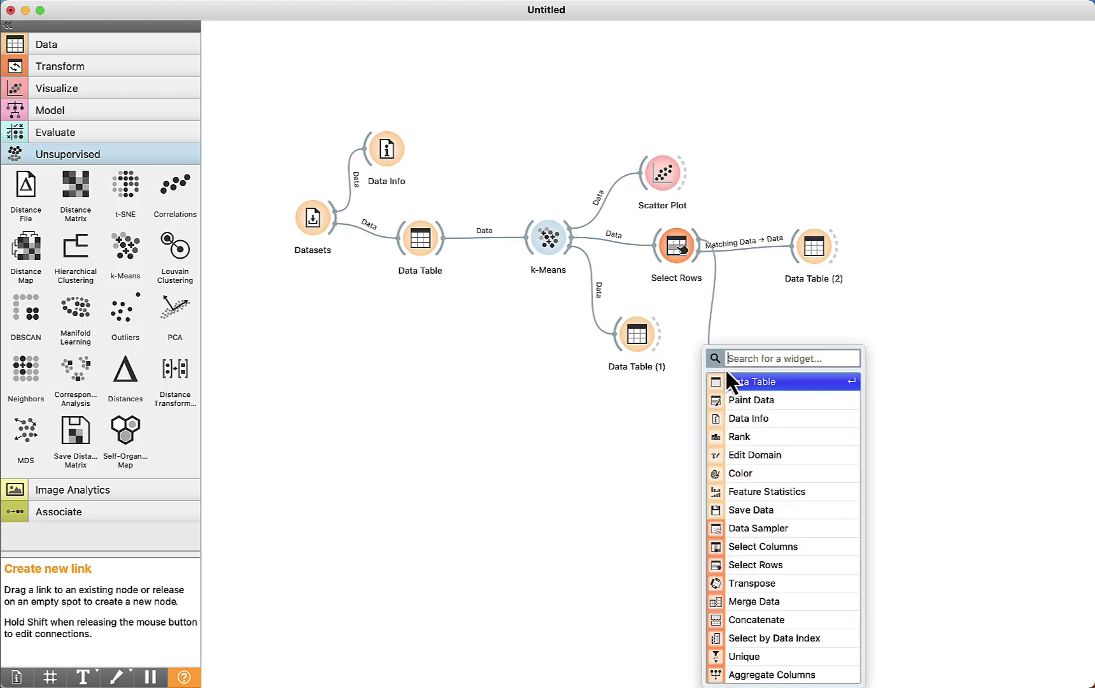
text(sca)
click(747, 387)
double_click(749, 367)
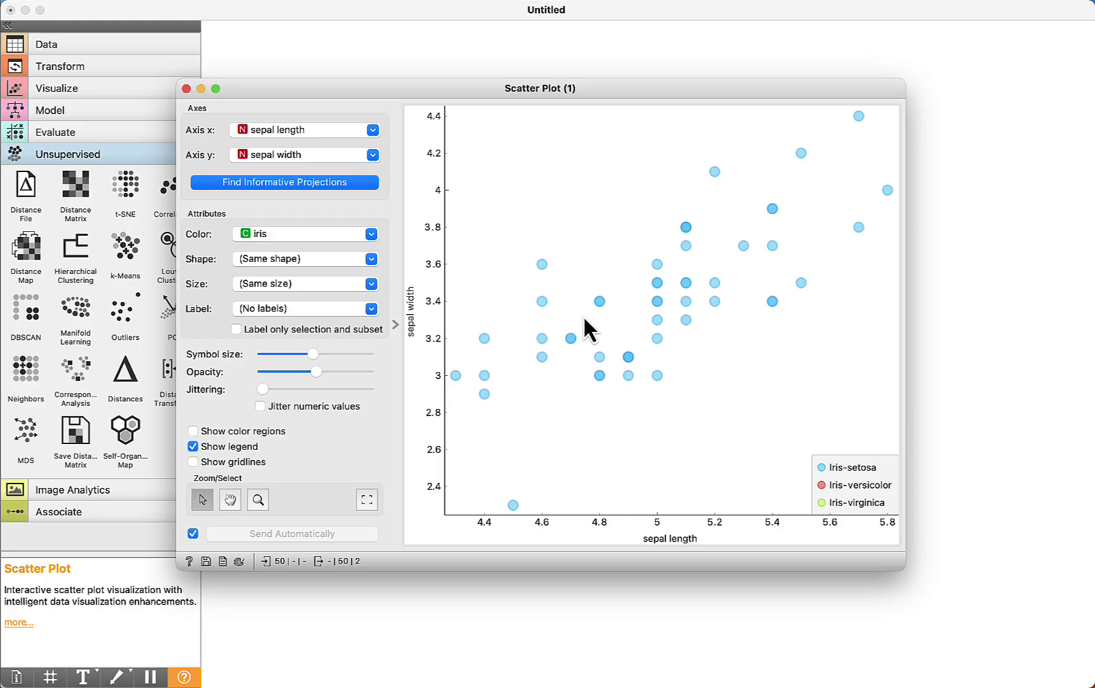
click(185, 88)
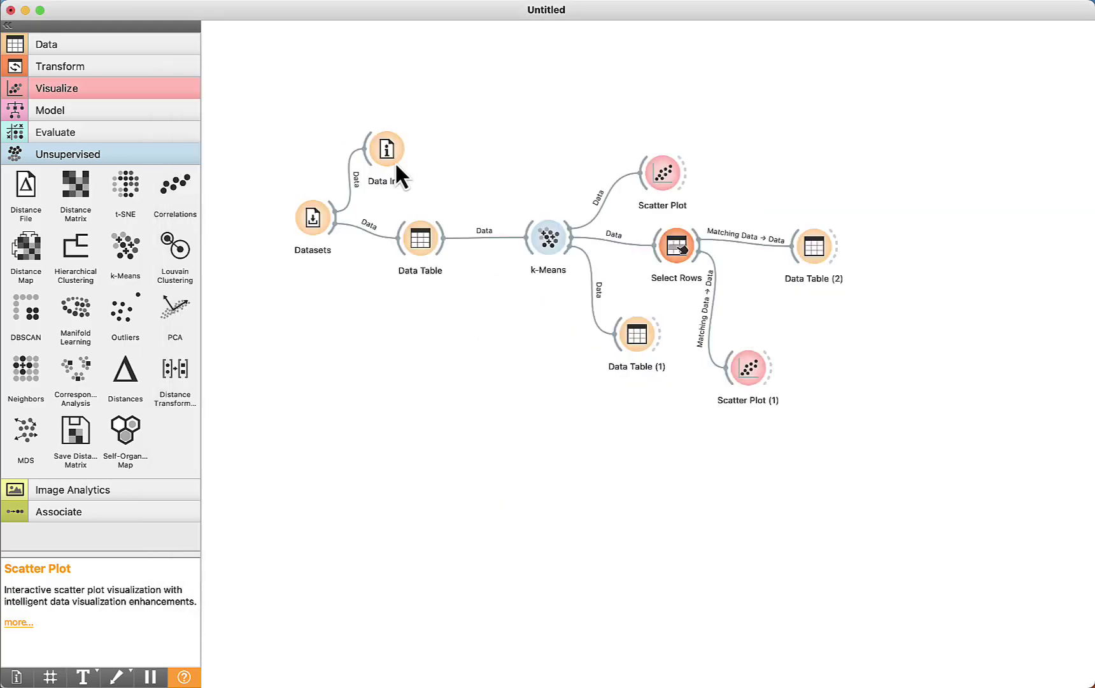
double_click(673, 243)
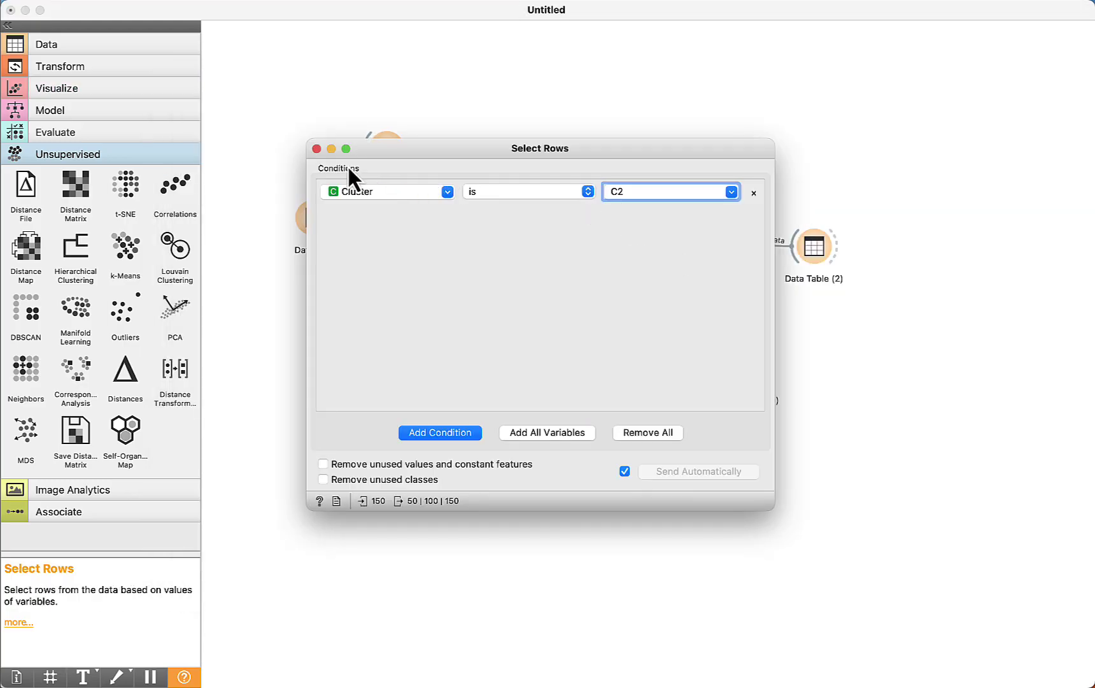
click(317, 149)
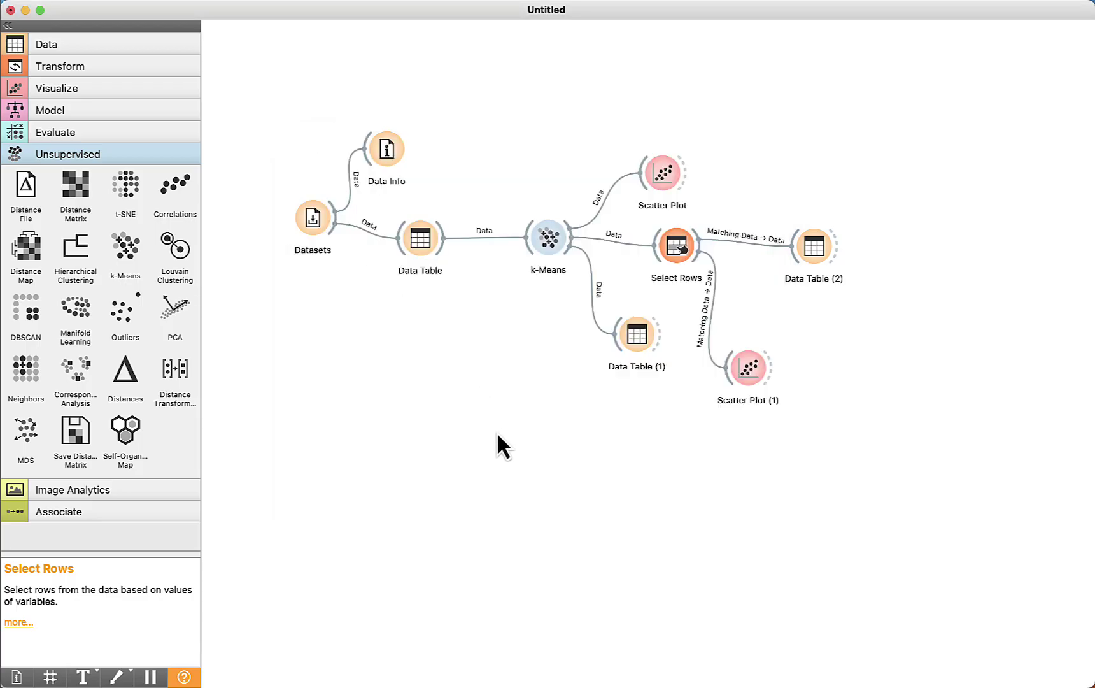